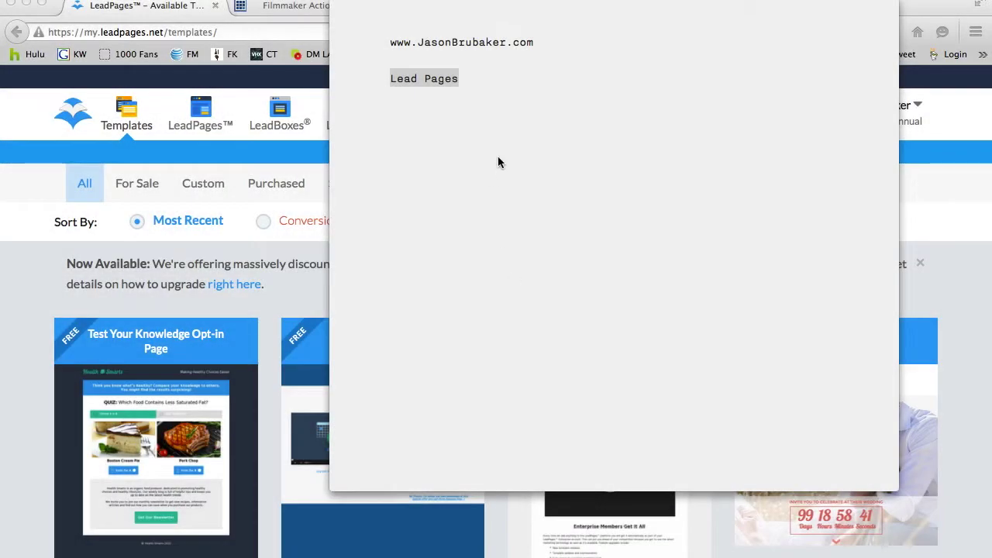
- Review the website address and Lead Pages lines in the TextEdit notes
{"action": "triple_click", "coordinate": [460, 42]}
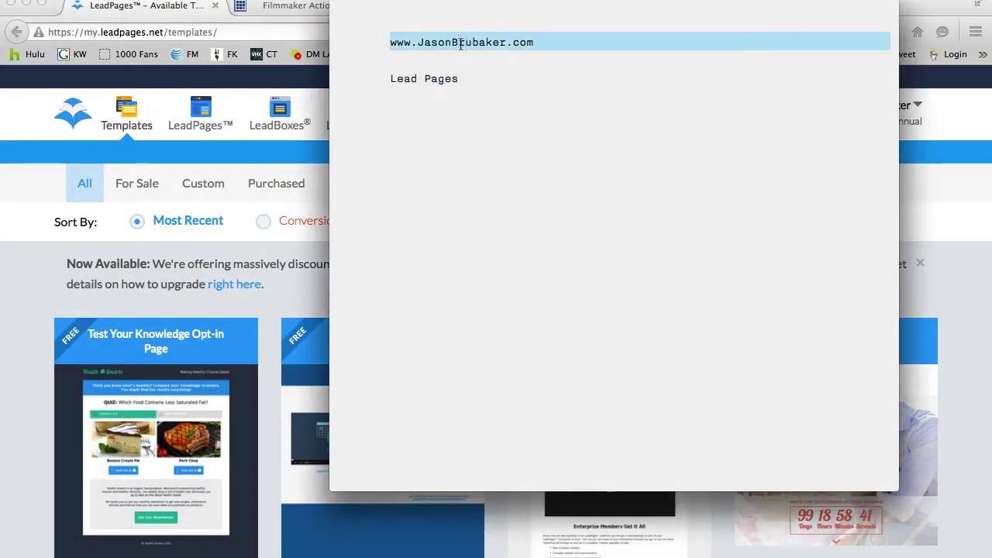
{"action": "triple_click", "coordinate": [445, 81]}
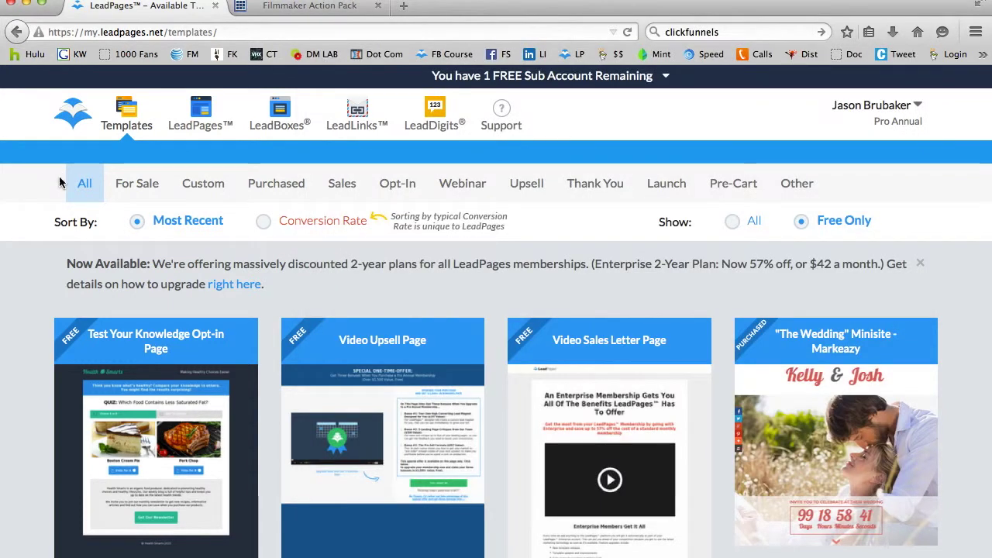
{"action": "scroll", "coordinate": [144, 271], "scroll_direction": "down", "scroll_amount": 1}
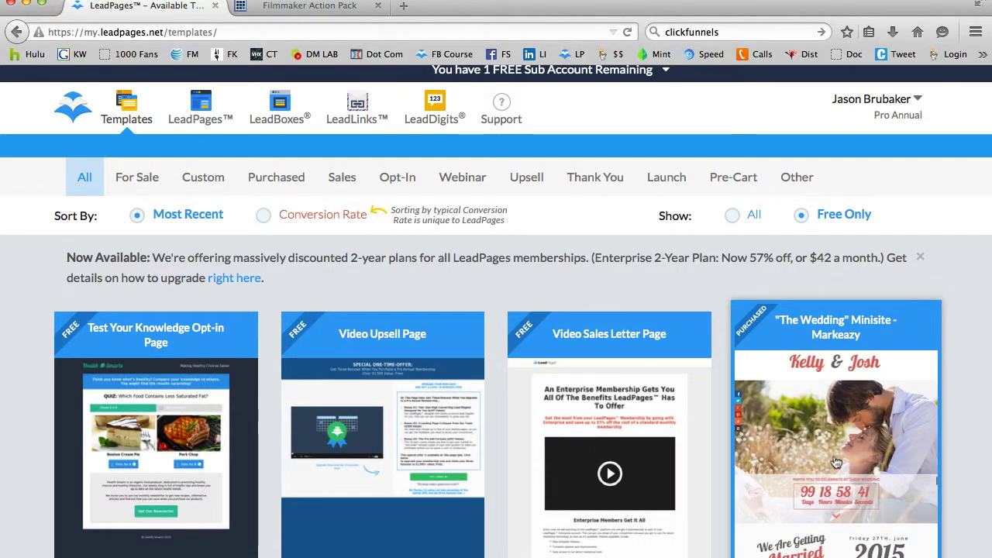
{"action": "scroll", "coordinate": [833, 463], "scroll_direction": "down", "scroll_amount": 3}
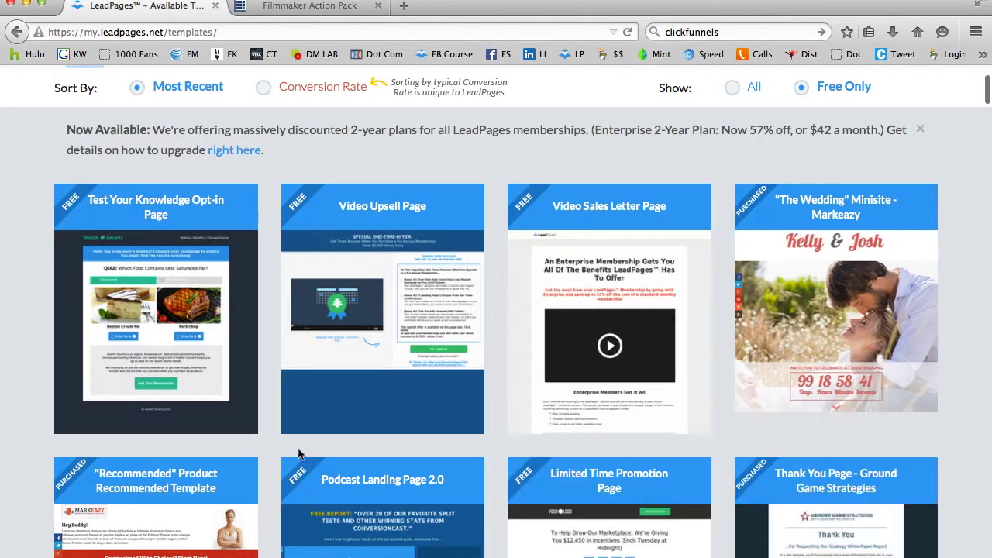
{"action": "scroll", "coordinate": [17, 308], "scroll_direction": "down", "scroll_amount": 10}
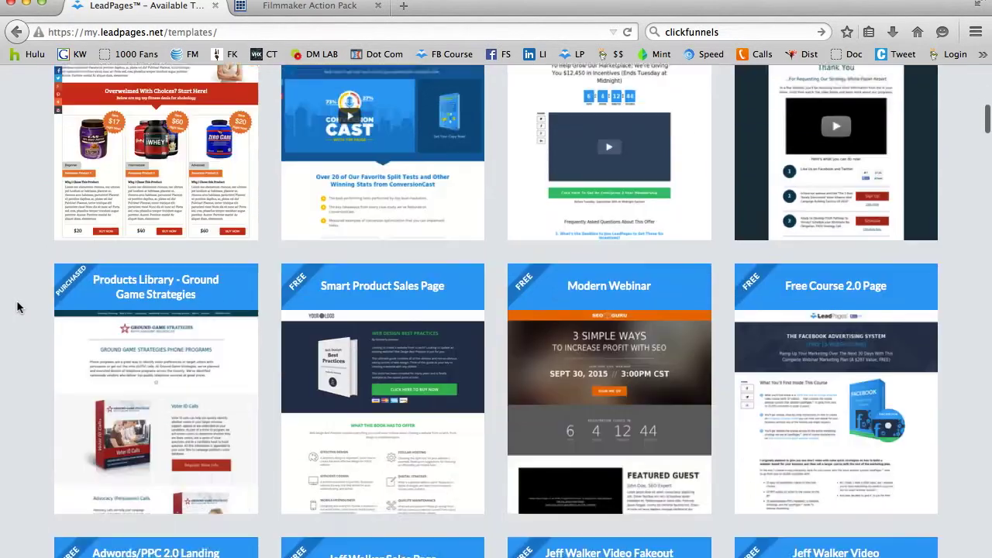
{"action": "scroll", "coordinate": [17, 308], "scroll_direction": "down", "scroll_amount": 20}
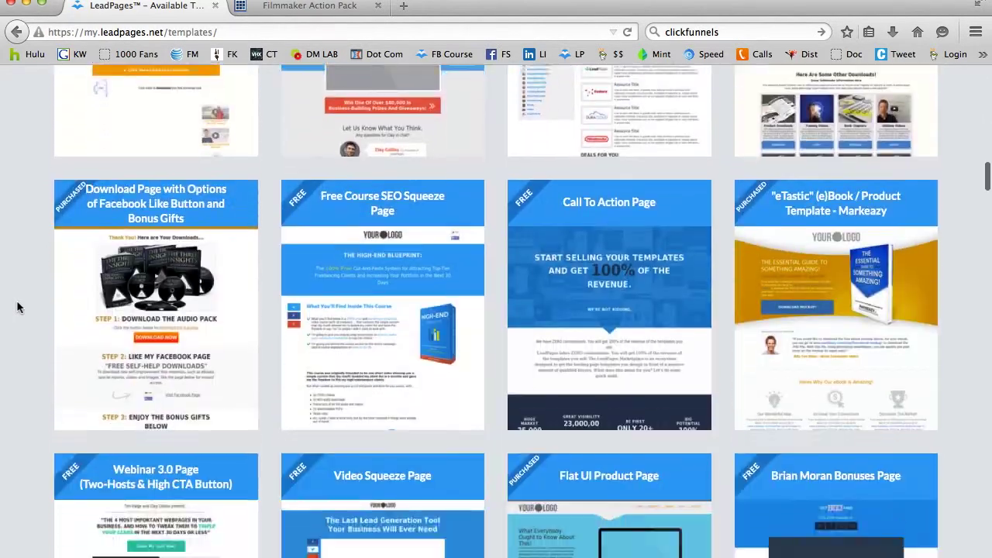
{"action": "scroll", "coordinate": [17, 307], "scroll_direction": "down", "scroll_amount": 13}
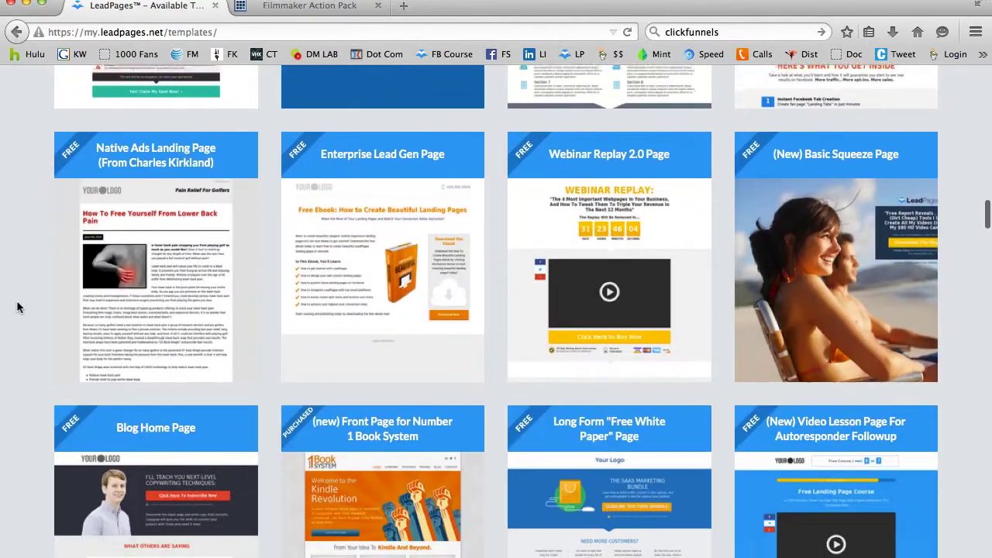
{"action": "scroll", "coordinate": [17, 307], "scroll_direction": "up", "scroll_amount": 20}
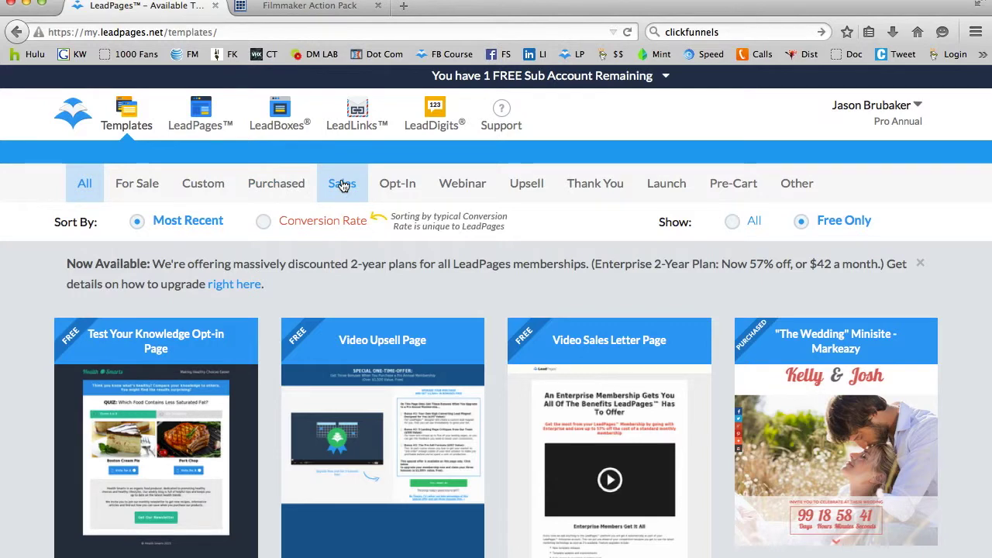
- Filter the gallery to Sales templates sorted by Conversion Rate and browse them
{"action": "left_click", "coordinate": [342, 183]}
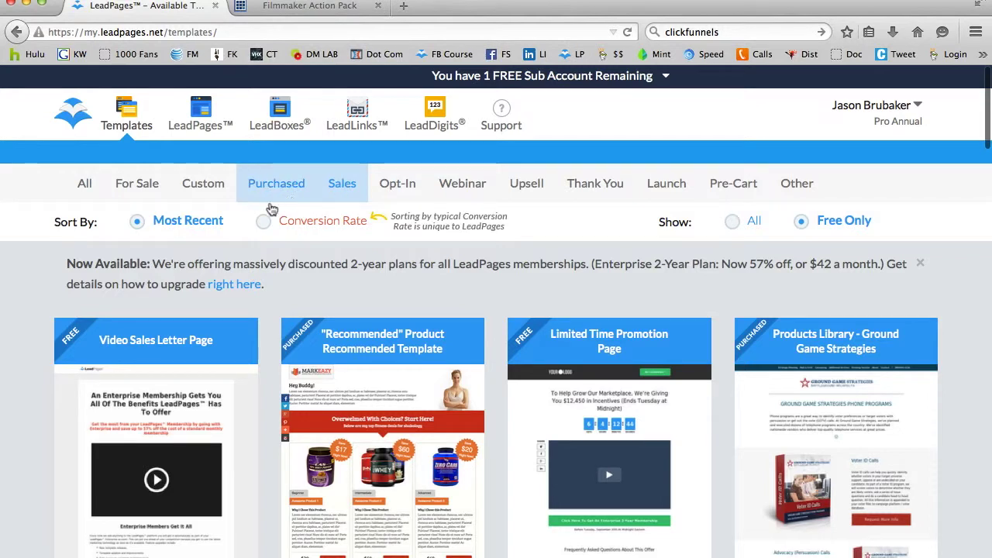
{"action": "left_click", "coordinate": [260, 221]}
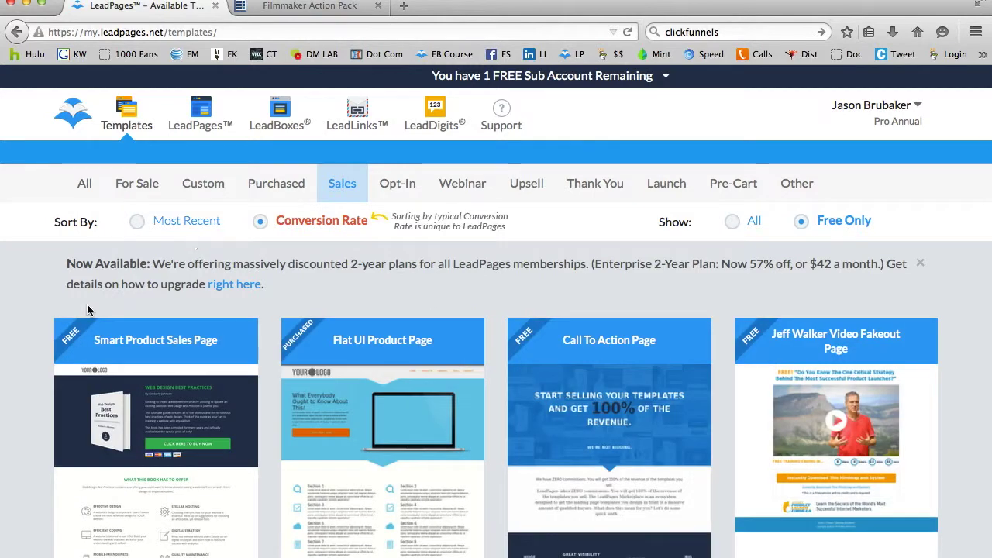
{"action": "scroll", "coordinate": [66, 354], "scroll_direction": "down", "scroll_amount": 2}
{"action": "scroll", "coordinate": [74, 325], "scroll_direction": "down", "scroll_amount": 3}
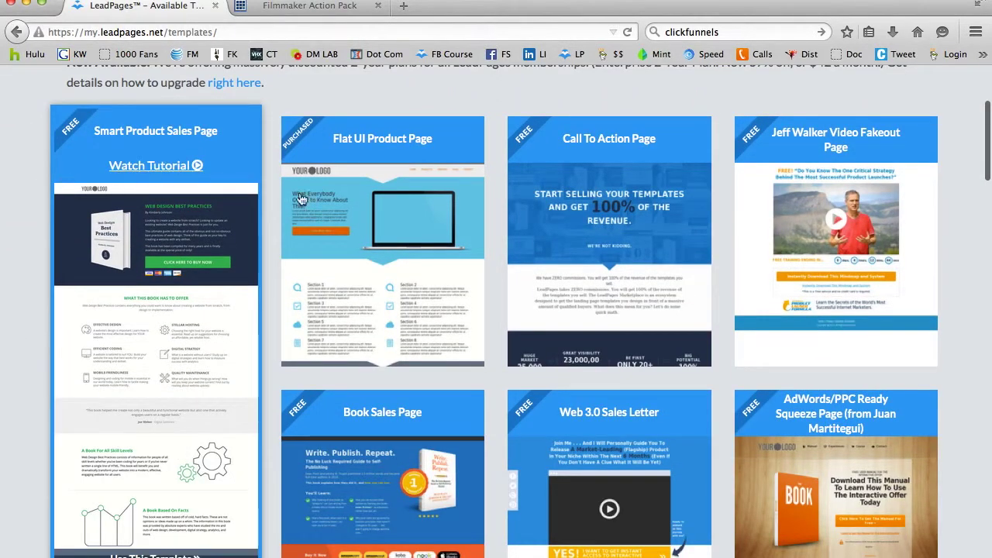
{"action": "scroll", "coordinate": [610, 374], "scroll_direction": "down", "scroll_amount": 3}
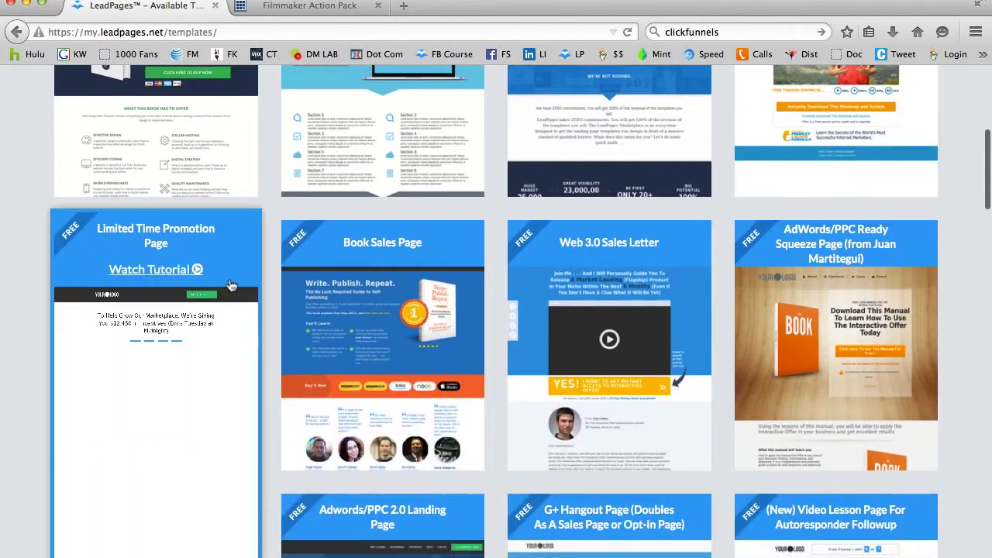
{"action": "scroll", "coordinate": [911, 432], "scroll_direction": "down", "scroll_amount": 15}
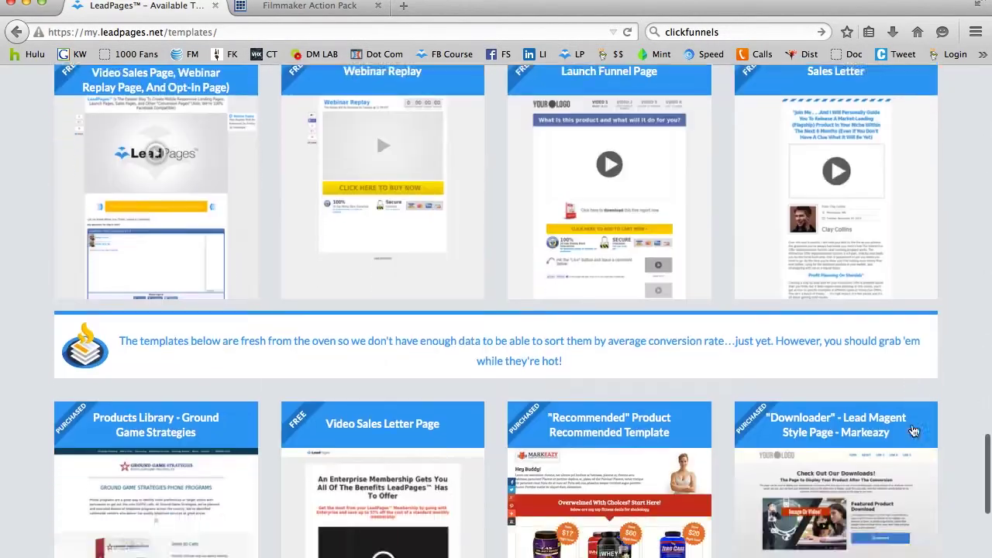
{"action": "scroll", "coordinate": [914, 411], "scroll_direction": "up", "scroll_amount": 8}
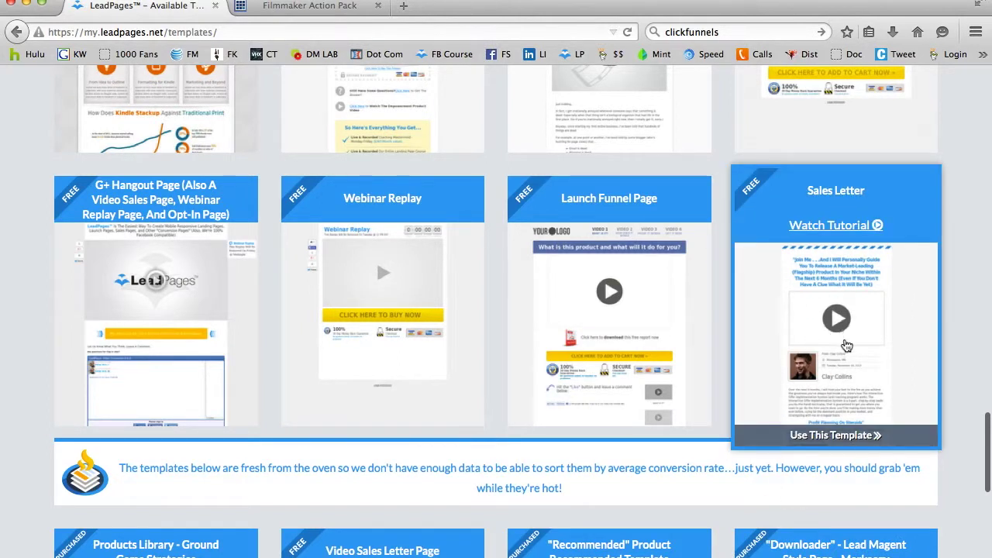
- Compare with the existing Filmmaker Action Pack sales page, then pick the Flat UI Product Page template
{"action": "left_click", "coordinate": [341, 11]}
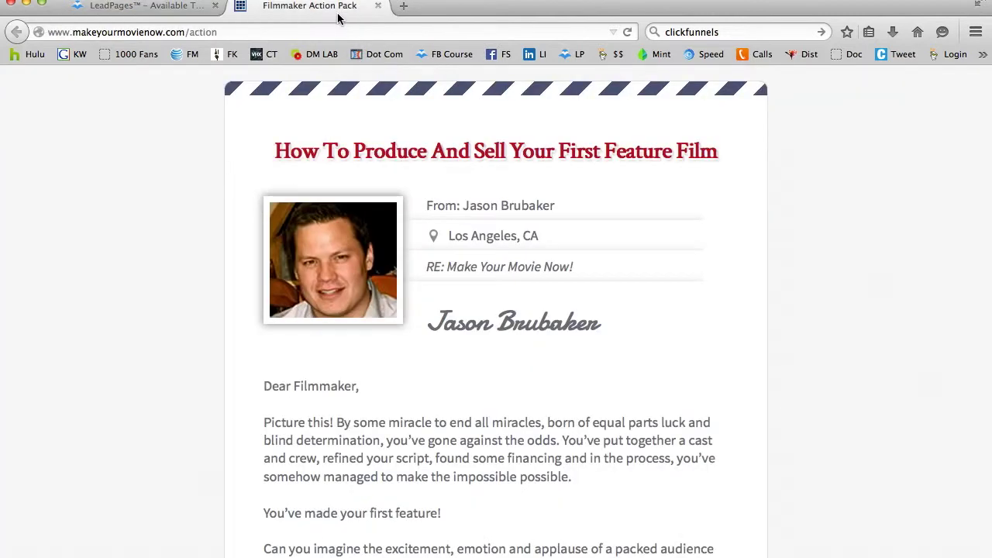
{"action": "scroll", "coordinate": [375, 359], "scroll_direction": "down", "scroll_amount": 5}
{"action": "scroll", "coordinate": [375, 359], "scroll_direction": "up", "scroll_amount": 5}
{"action": "left_click", "coordinate": [144, 7]}
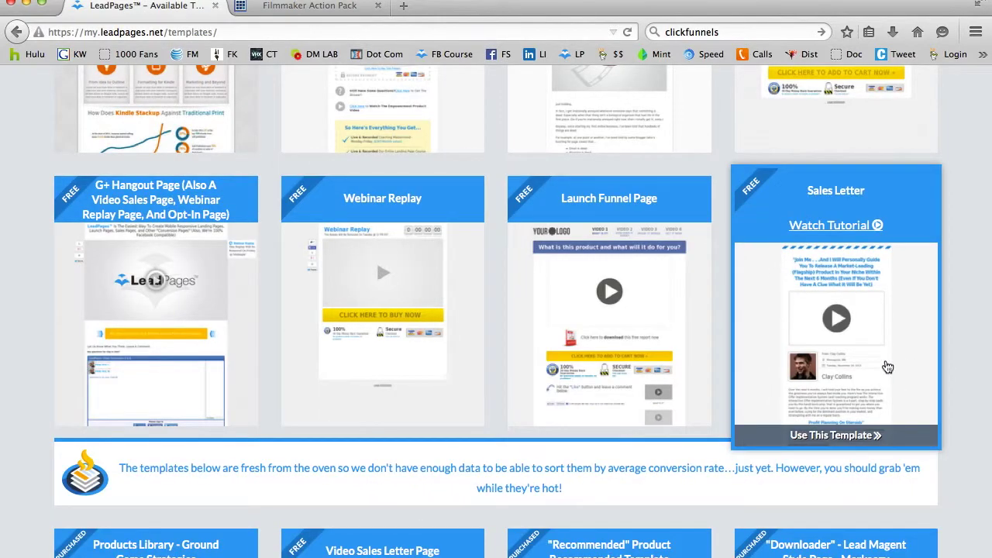
{"action": "scroll", "coordinate": [887, 367], "scroll_direction": "up", "scroll_amount": 15}
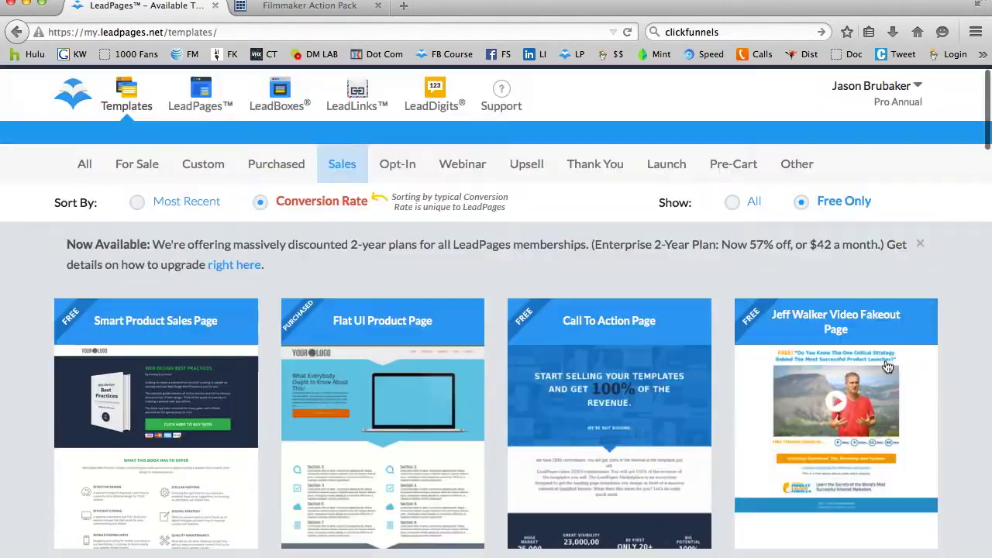
{"action": "scroll", "coordinate": [229, 377], "scroll_direction": "down", "scroll_amount": 3}
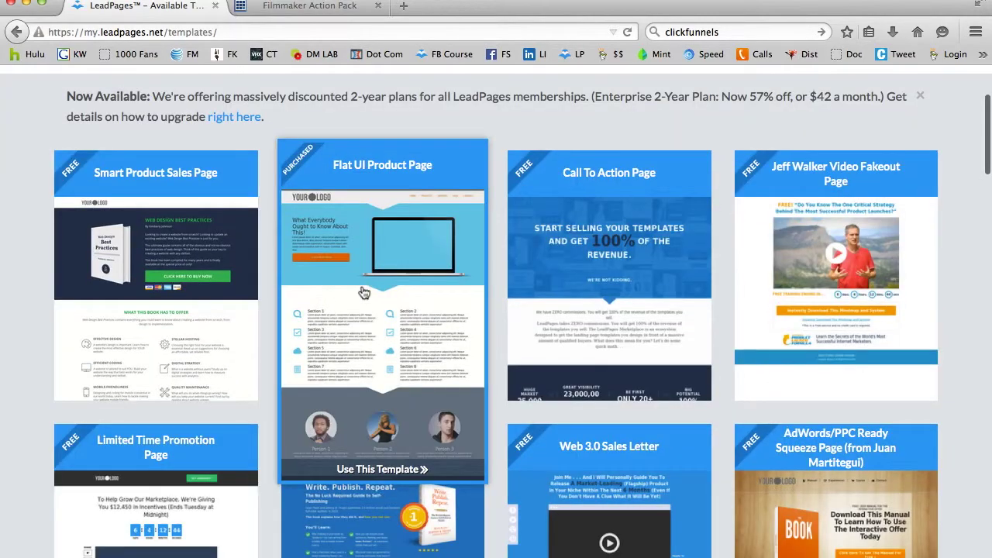
{"action": "left_click", "coordinate": [362, 292]}
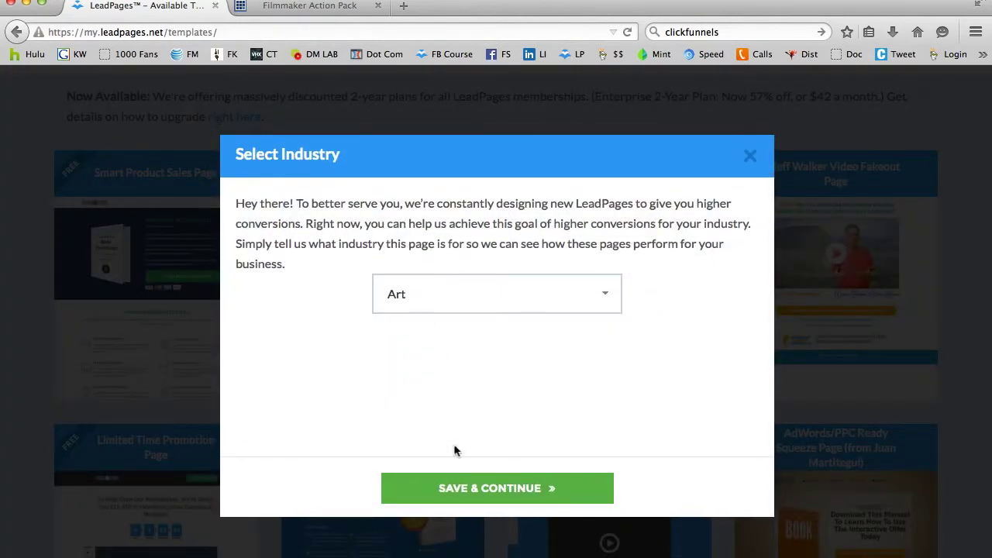
- Keep the Art industry to open the Flat UI Product Page template in the editor, then select the logo
{"action": "left_click", "coordinate": [472, 483]}
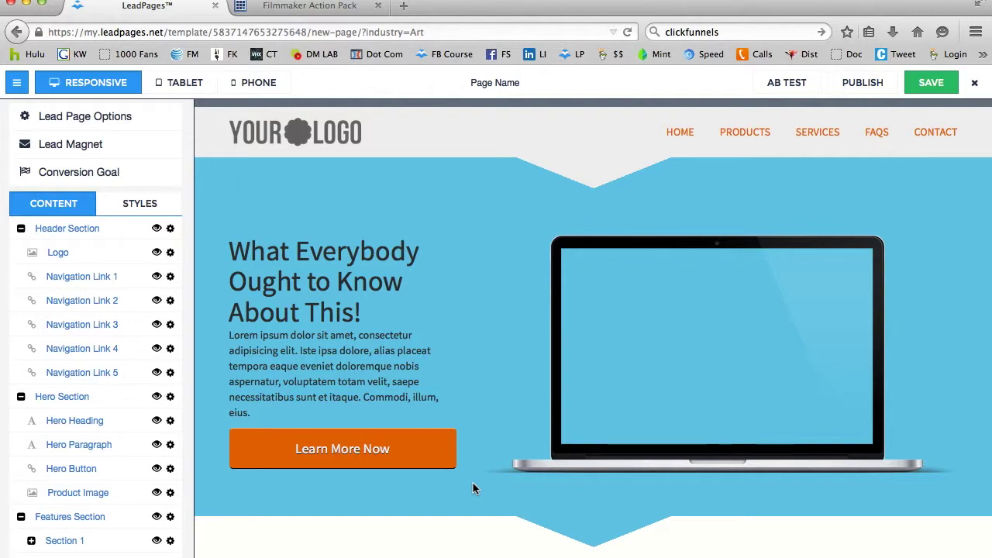
{"action": "left_click", "coordinate": [337, 134]}
- Swap the placeholder header logo for the Filmmaking Stuff logo from the image library
{"action": "scroll", "coordinate": [506, 273], "scroll_direction": "down", "scroll_amount": 5}
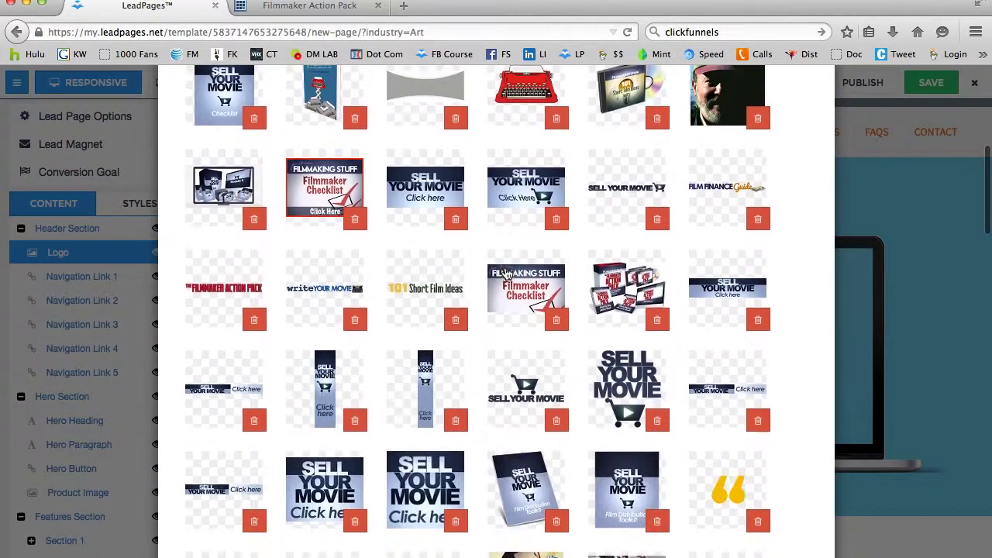
{"action": "scroll", "coordinate": [507, 272], "scroll_direction": "down", "scroll_amount": 5}
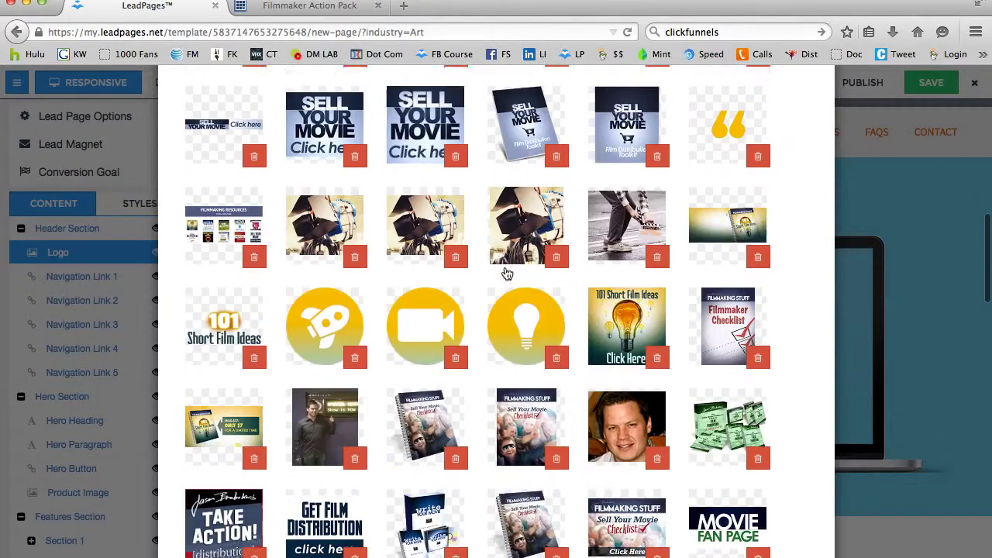
{"action": "scroll", "coordinate": [506, 272], "scroll_direction": "down", "scroll_amount": 10}
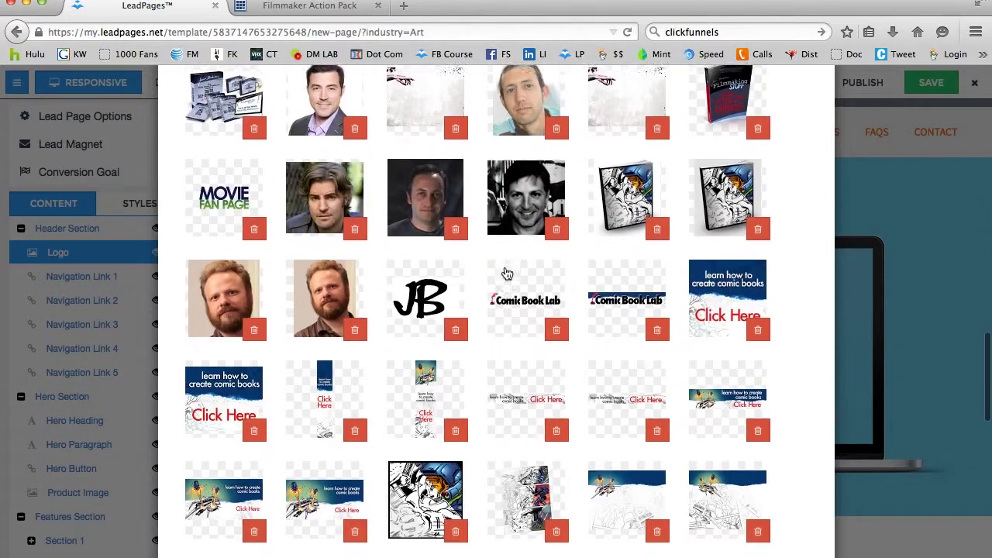
{"action": "scroll", "coordinate": [506, 273], "scroll_direction": "down", "scroll_amount": 10}
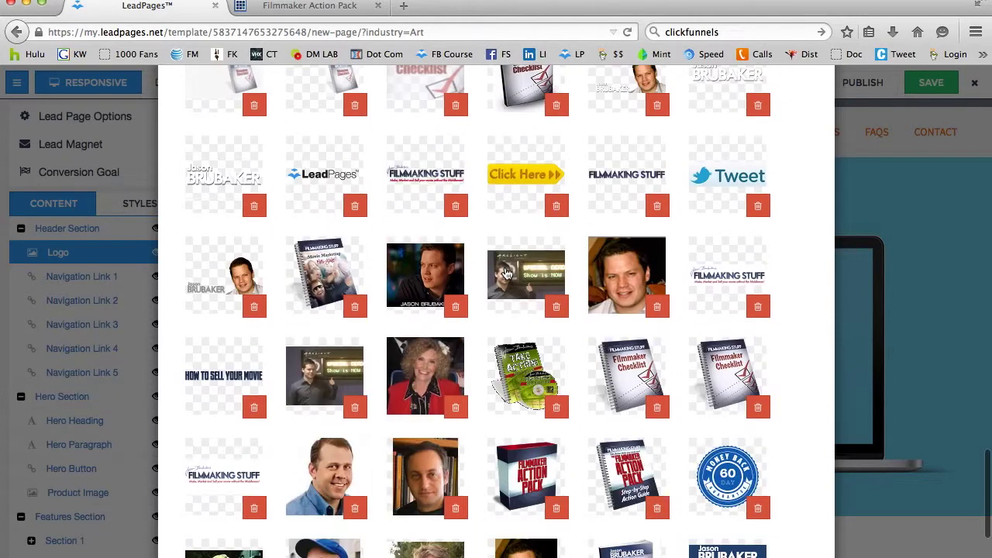
{"action": "left_click", "coordinate": [618, 186]}
{"action": "scroll", "coordinate": [621, 222], "scroll_direction": "down", "scroll_amount": 5}
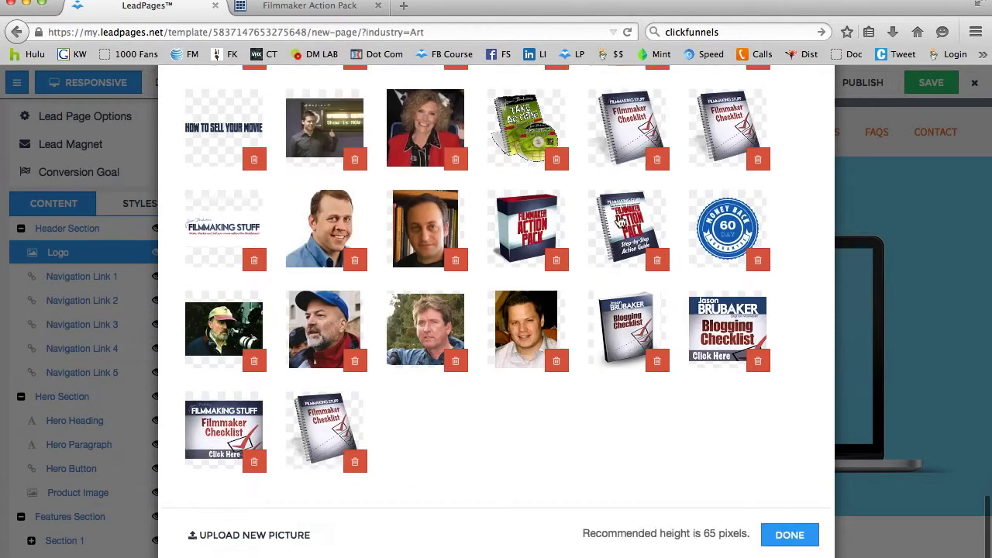
{"action": "left_click", "coordinate": [787, 534]}
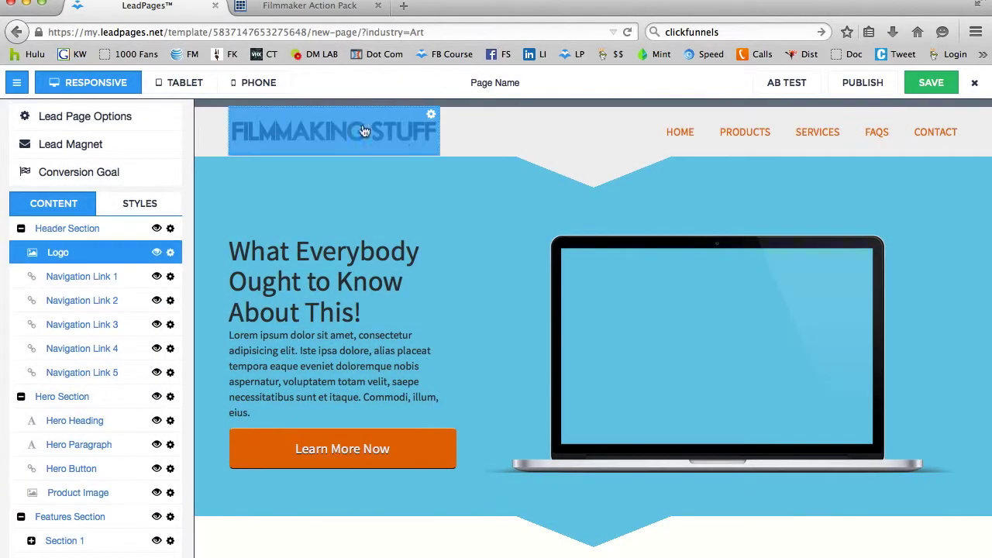
- Hide the HOME, PRODUCTS and SERVICES navigation links in the header
{"action": "left_click", "coordinate": [681, 133]}
{"action": "left_click", "coordinate": [687, 134]}
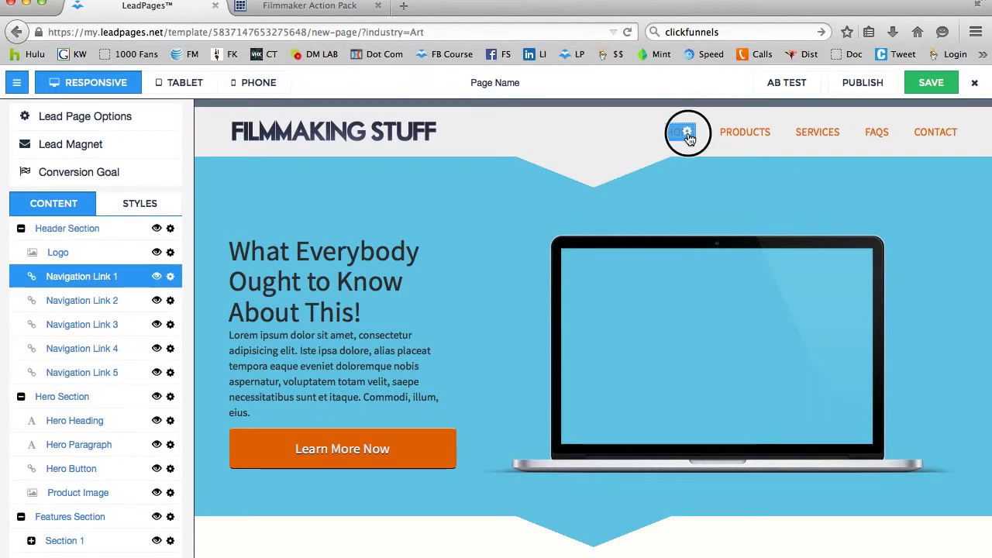
{"action": "left_click", "coordinate": [714, 188]}
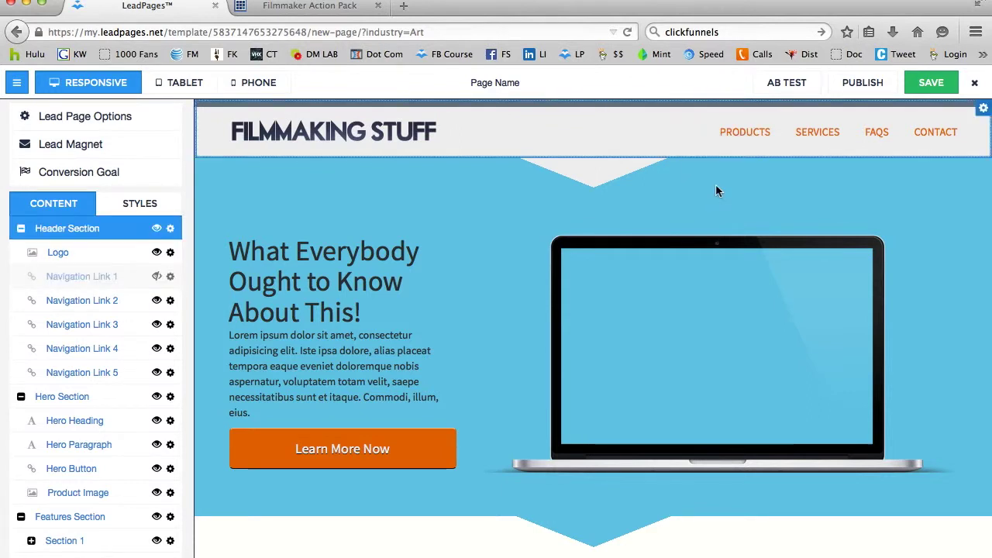
{"action": "left_click", "coordinate": [768, 134]}
{"action": "left_click", "coordinate": [765, 133]}
{"action": "left_click", "coordinate": [788, 186]}
{"action": "left_click", "coordinate": [828, 133]}
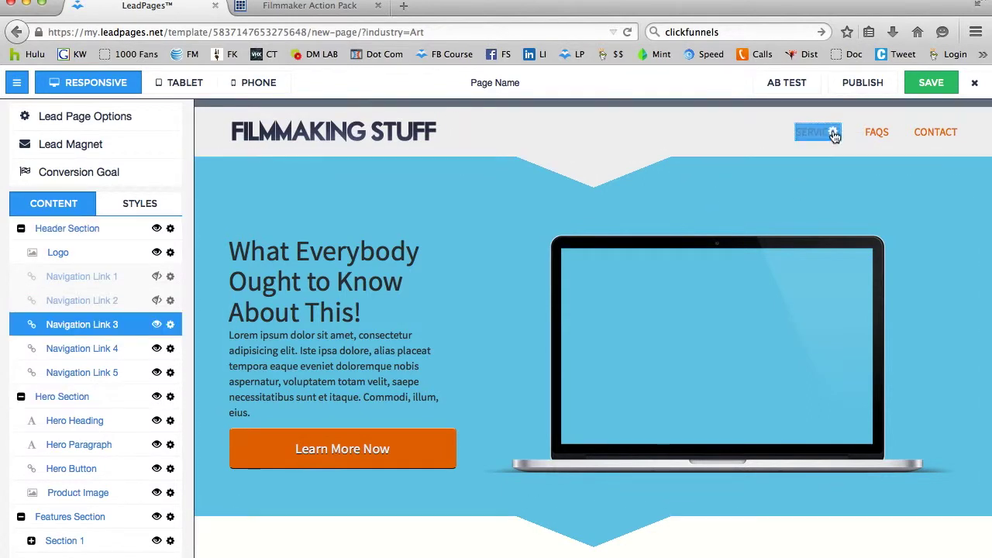
{"action": "left_click", "coordinate": [834, 133]}
{"action": "left_click", "coordinate": [870, 186]}
- Hide the FAQS and CONTACT navigation links, then select the hero heading
{"action": "left_click", "coordinate": [879, 132]}
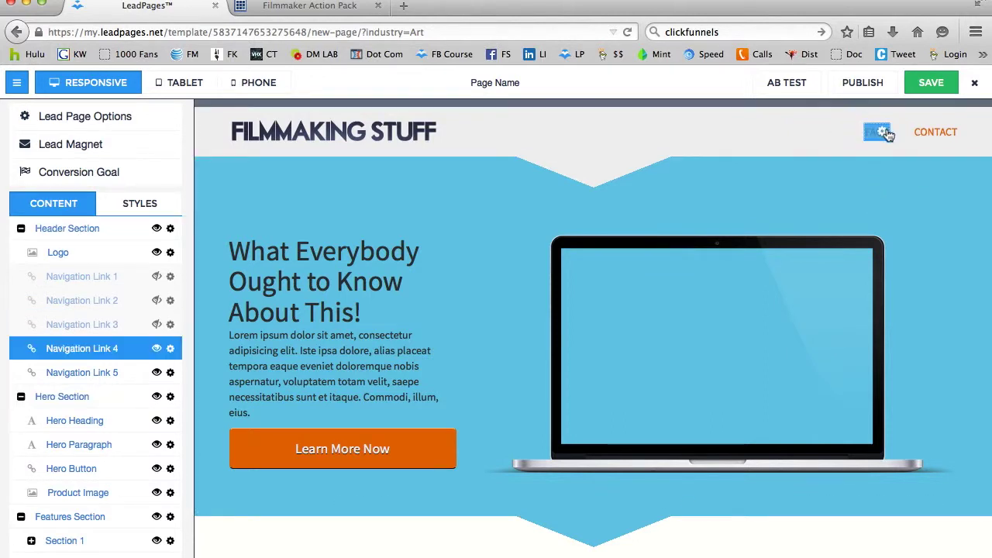
{"action": "left_click", "coordinate": [884, 135]}
{"action": "left_click", "coordinate": [907, 187]}
{"action": "left_click", "coordinate": [933, 133]}
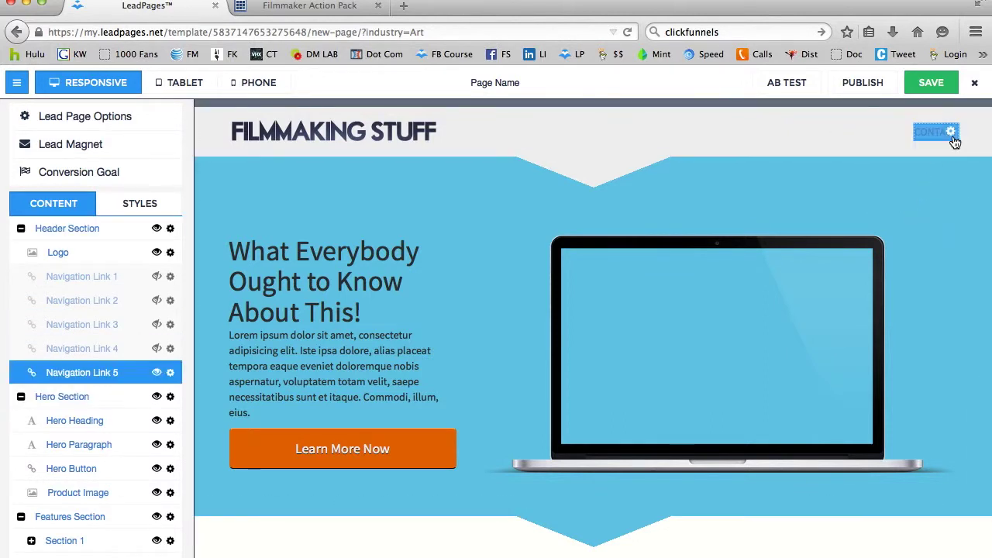
{"action": "left_click", "coordinate": [953, 134]}
{"action": "left_click", "coordinate": [911, 186]}
{"action": "left_click", "coordinate": [904, 184]}
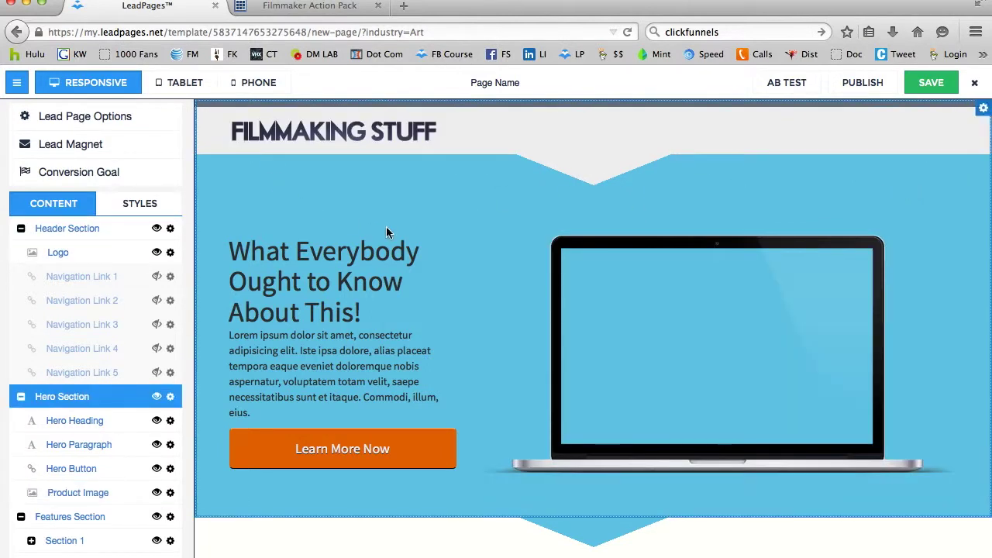
{"action": "left_click", "coordinate": [394, 238]}
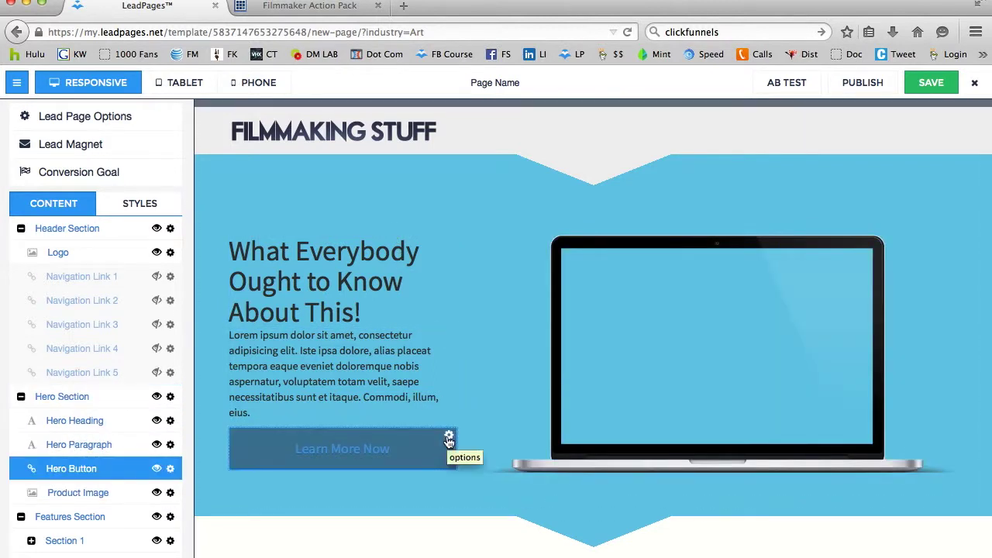
{"action": "left_click", "coordinate": [449, 436]}
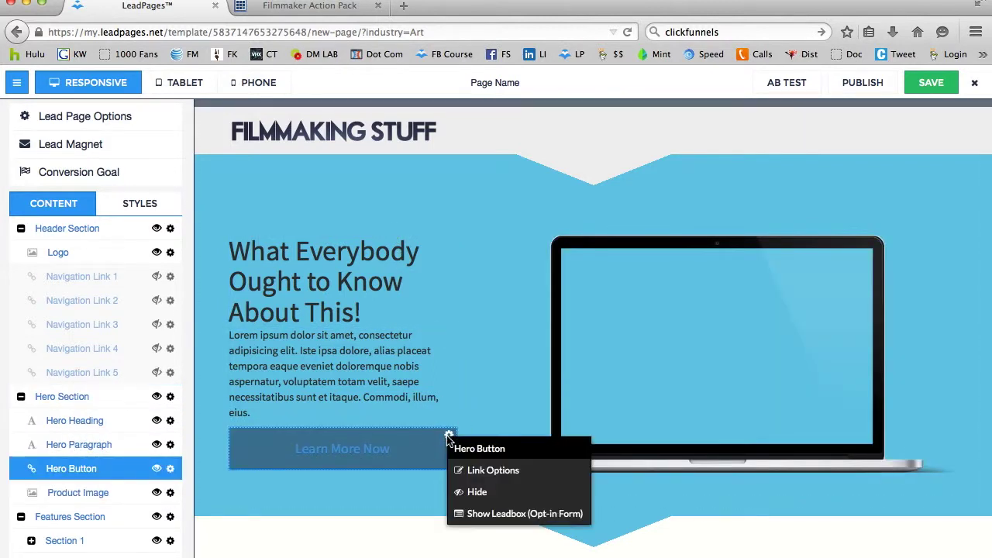
{"action": "left_click", "coordinate": [500, 514]}
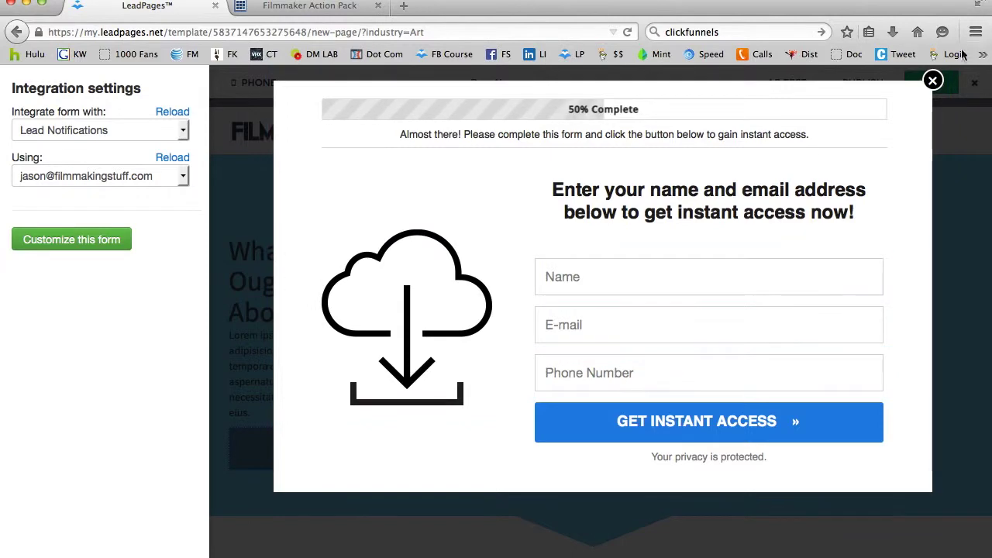
{"action": "left_click", "coordinate": [932, 81]}
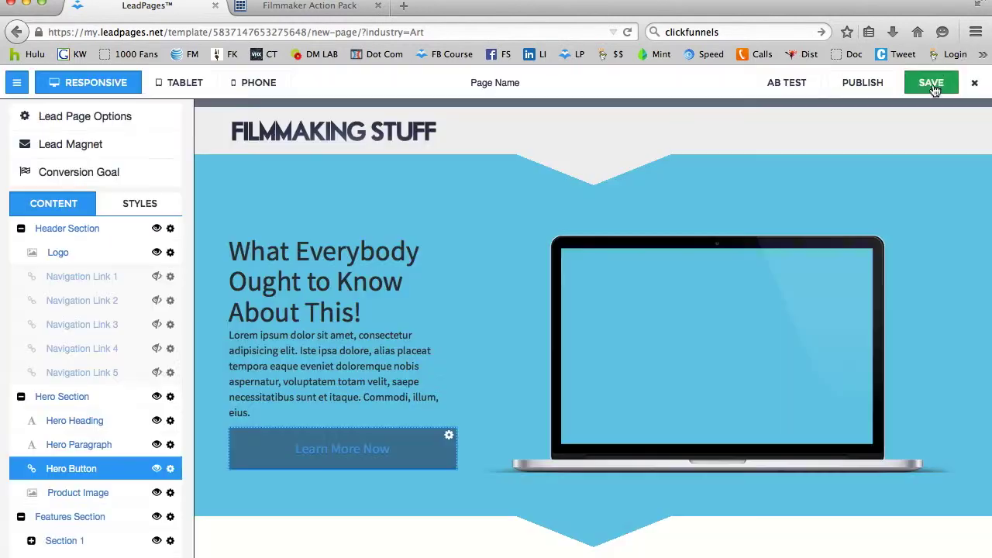
- Link the hero button to the ClickBank checkout URL copied from the Filmmaker Action Pack page
{"action": "left_click", "coordinate": [449, 435]}
{"action": "left_click", "coordinate": [506, 471]}
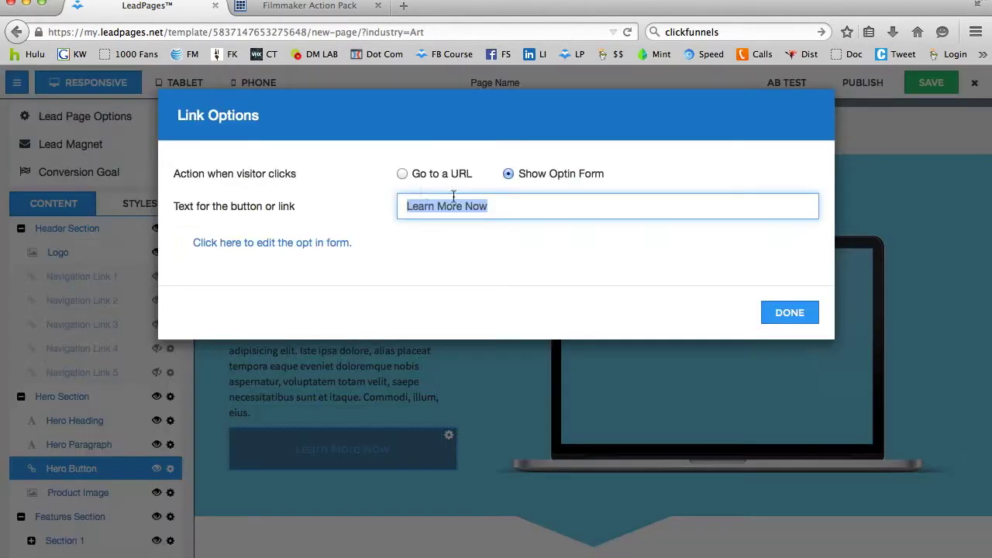
{"action": "left_click", "coordinate": [402, 174]}
{"action": "left_click", "coordinate": [440, 248]}
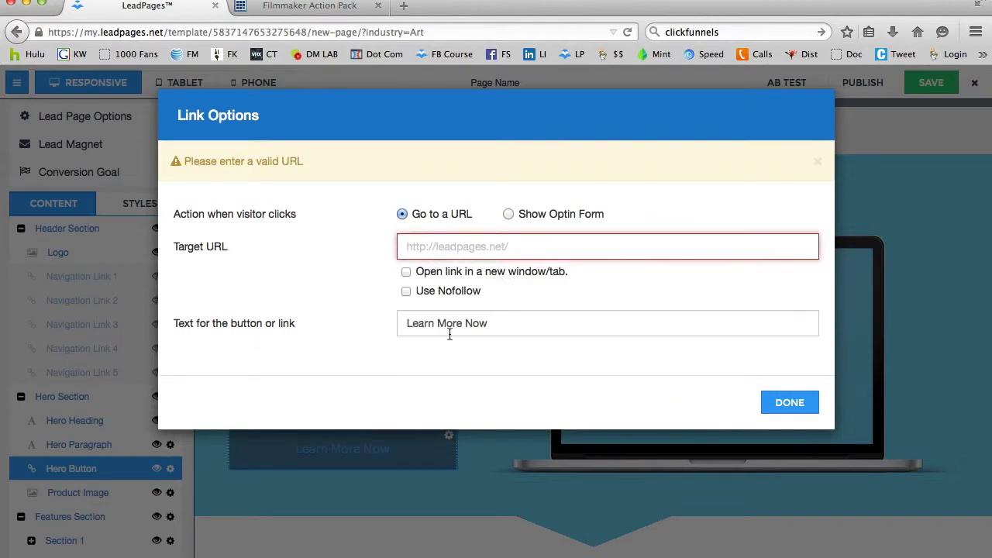
{"action": "left_click", "coordinate": [323, 6]}
{"action": "scroll", "coordinate": [475, 465], "scroll_direction": "down", "scroll_amount": 15}
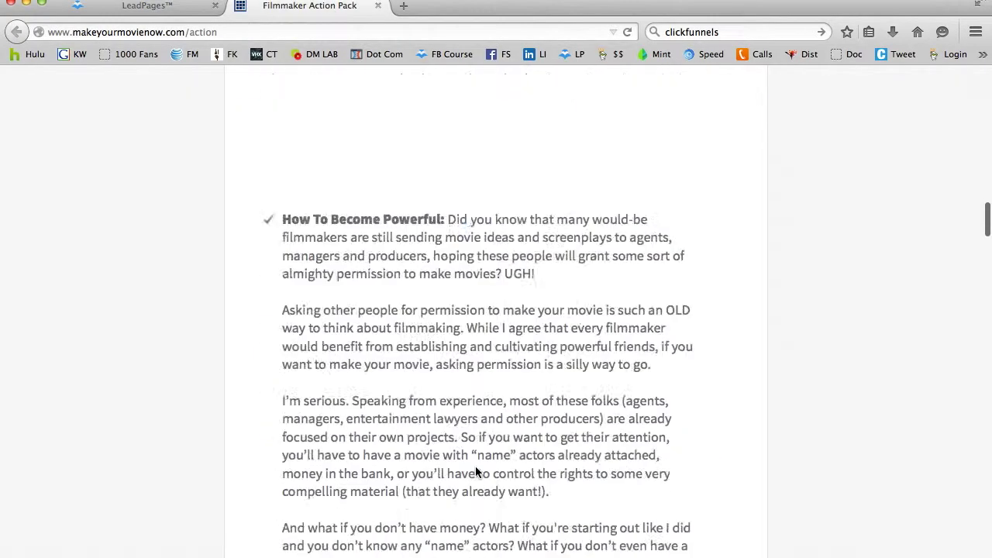
{"action": "scroll", "coordinate": [475, 466], "scroll_direction": "down", "scroll_amount": 5}
{"action": "scroll", "coordinate": [475, 466], "scroll_direction": "up", "scroll_amount": 10}
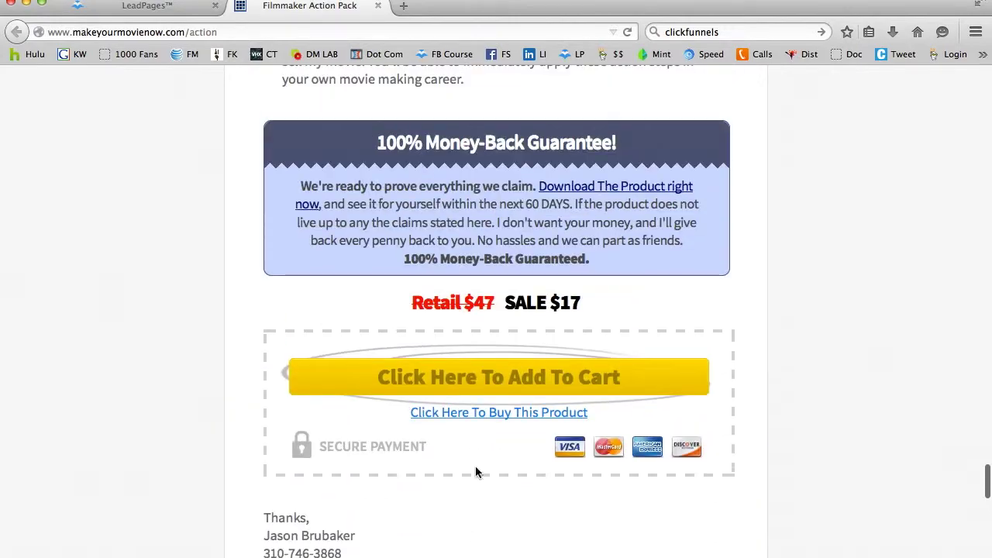
{"action": "right_click", "coordinate": [455, 378]}
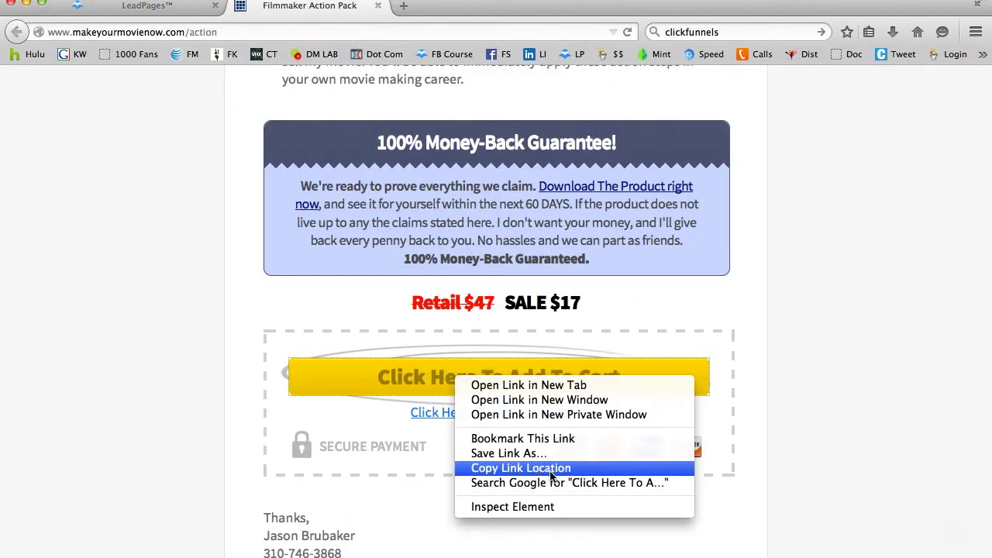
{"action": "left_click", "coordinate": [577, 468]}
{"action": "left_click", "coordinate": [147, 6]}
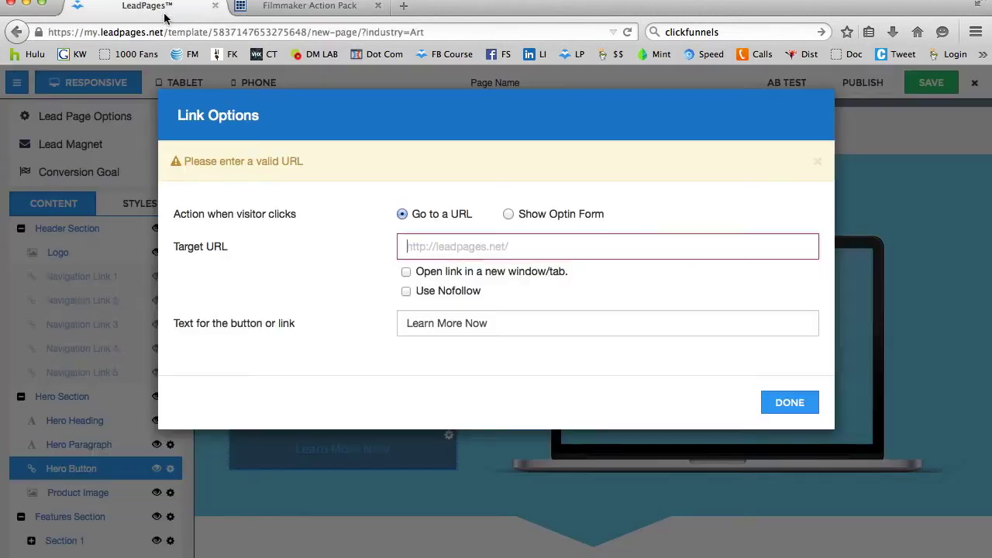
{"action": "left_click", "coordinate": [435, 246]}
{"action": "key", "text": "ctrl+v"}
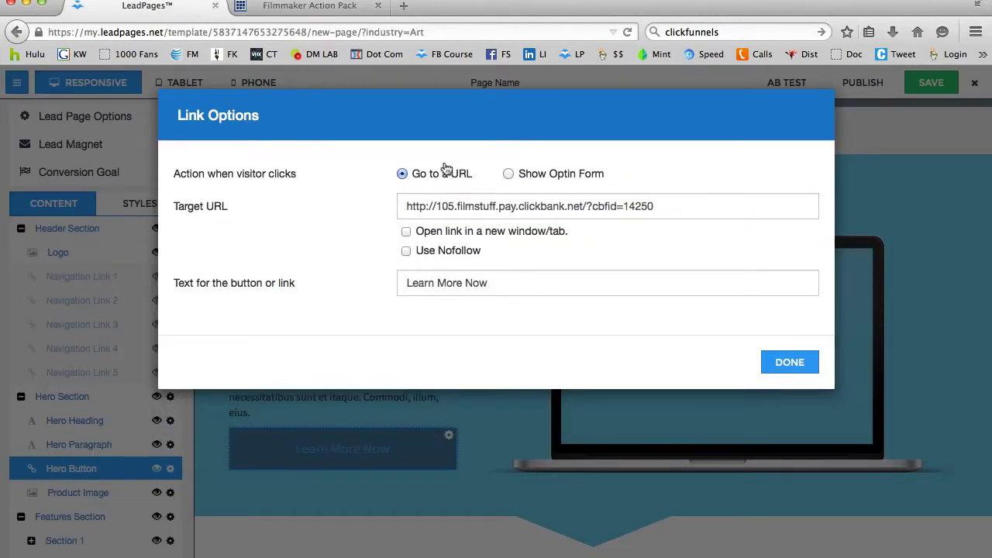
- Change the hero button label from 'Learn More Now' to 'Buy Now - ONLY $17!' and confirm
{"action": "triple_click", "coordinate": [449, 282]}
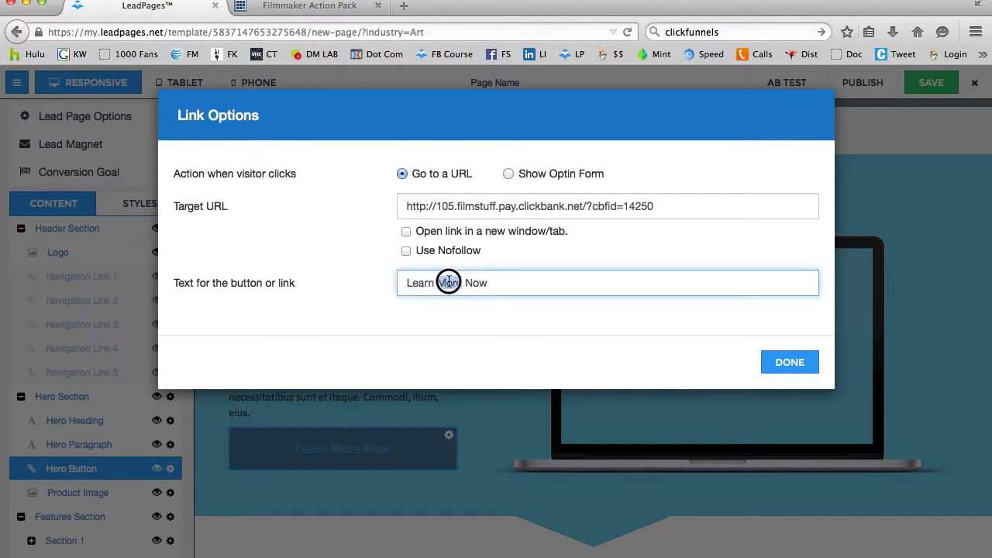
{"action": "left_click", "coordinate": [321, 6]}
{"action": "left_click_drag", "start_coordinate": [505, 302], "coordinate": [553, 306]}
{"action": "left_click", "coordinate": [582, 307]}
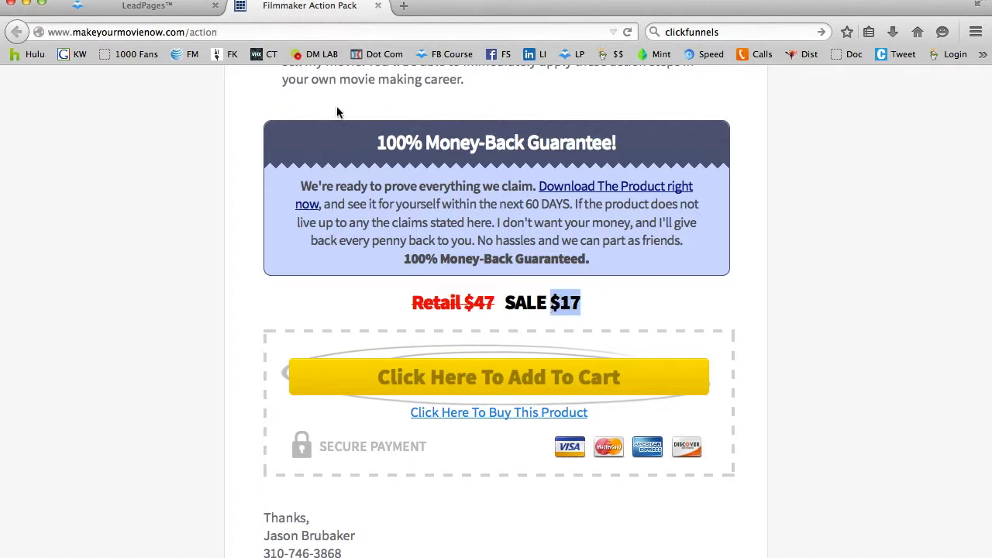
{"action": "left_click", "coordinate": [145, 8]}
{"action": "left_click", "coordinate": [448, 283]}
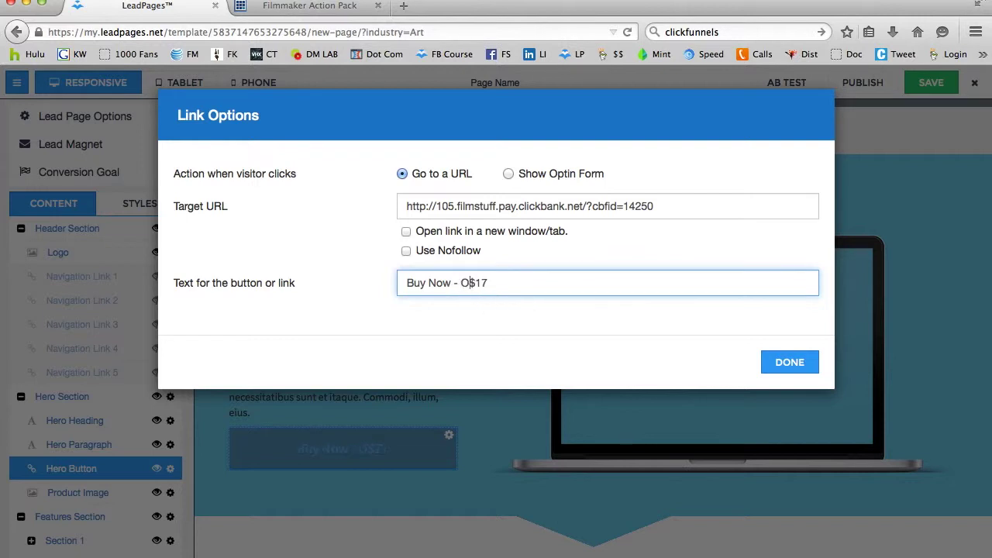
{"action": "left_click", "coordinate": [526, 281]}
{"action": "left_click", "coordinate": [794, 369]}
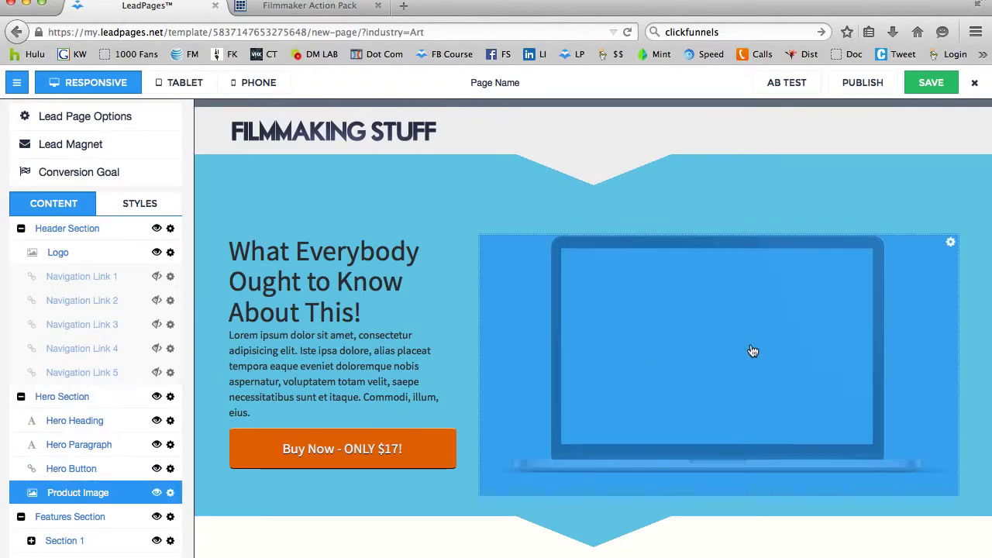
- Keep the Filmmaker Action Pack bundle graphic as the hero product image and show the Styles panel
{"action": "left_click", "coordinate": [752, 351]}
{"action": "scroll", "coordinate": [561, 242], "scroll_direction": "up", "scroll_amount": 5}
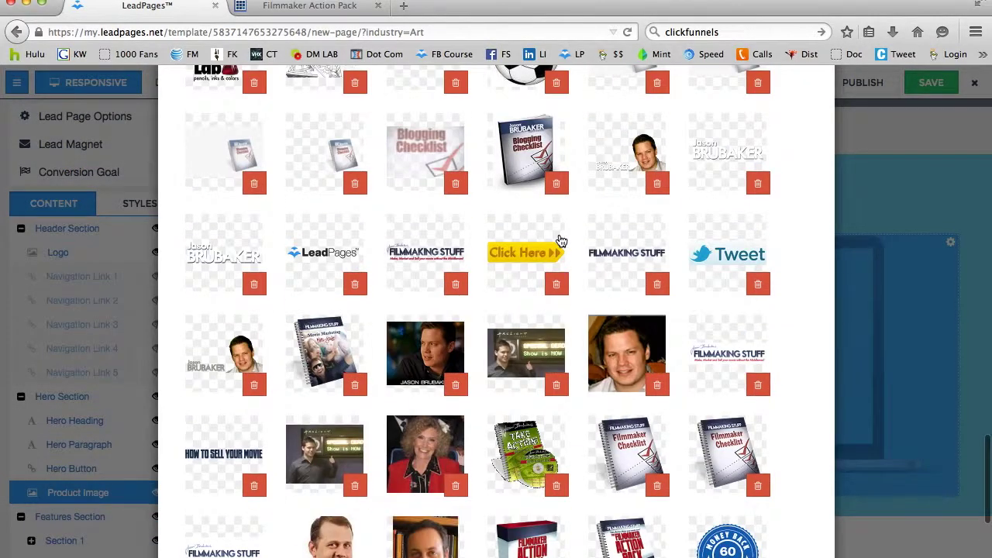
{"action": "scroll", "coordinate": [561, 242], "scroll_direction": "up", "scroll_amount": 15}
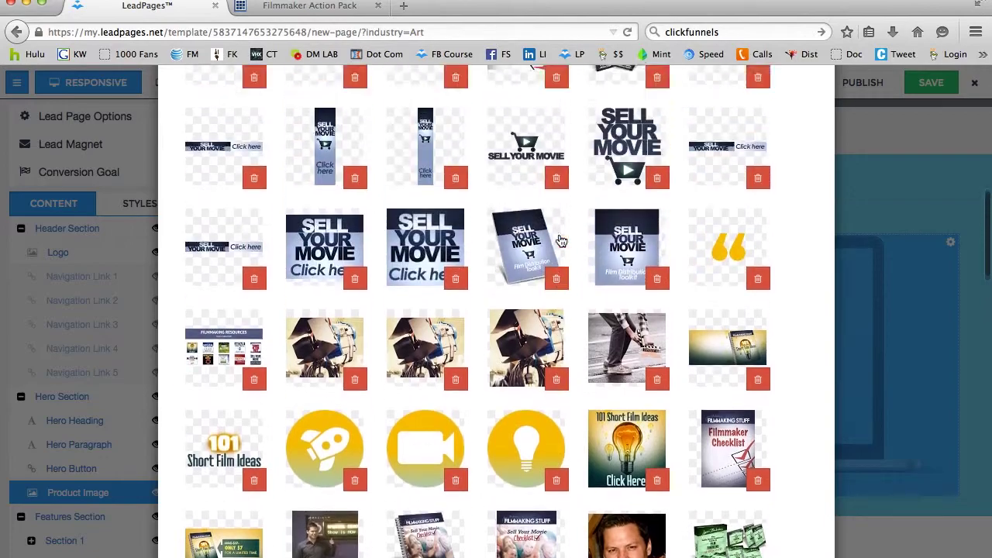
{"action": "scroll", "coordinate": [561, 242], "scroll_direction": "up", "scroll_amount": 6}
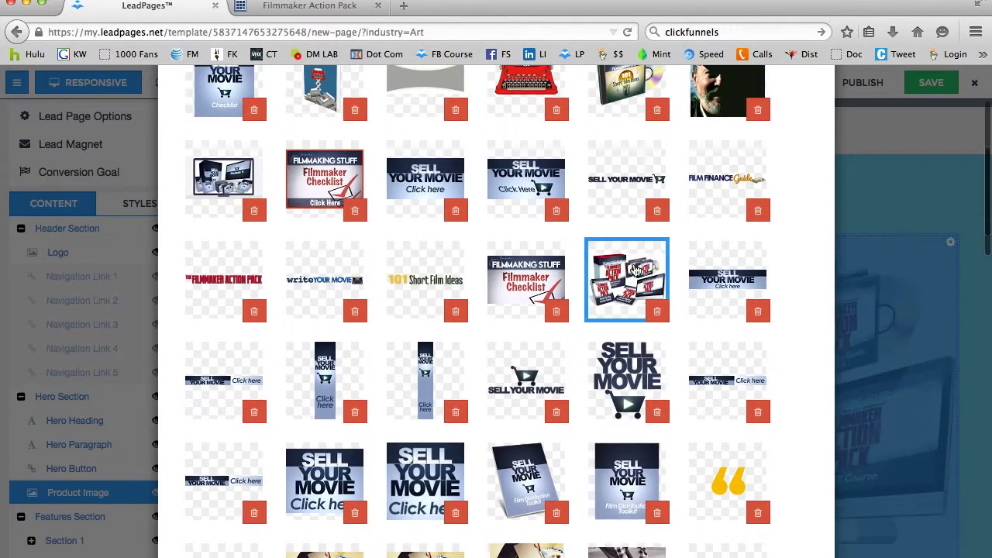
{"action": "scroll", "coordinate": [664, 354], "scroll_direction": "down", "scroll_amount": 15}
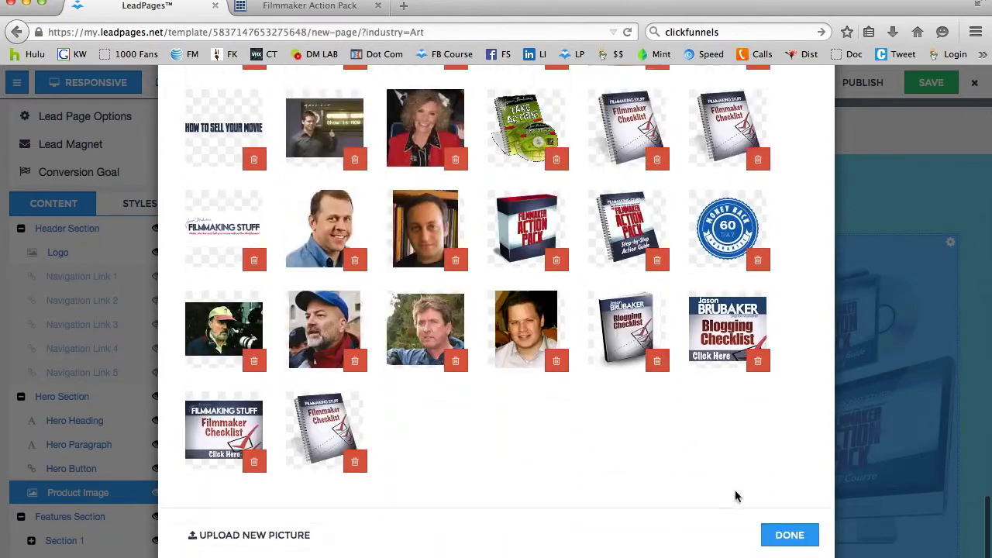
{"action": "left_click", "coordinate": [791, 537]}
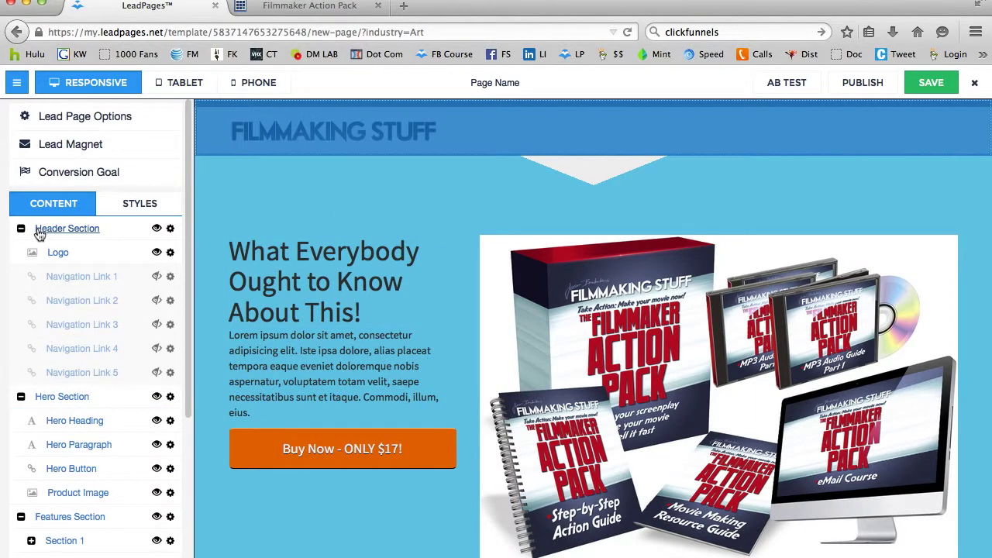
{"action": "left_click", "coordinate": [130, 209]}
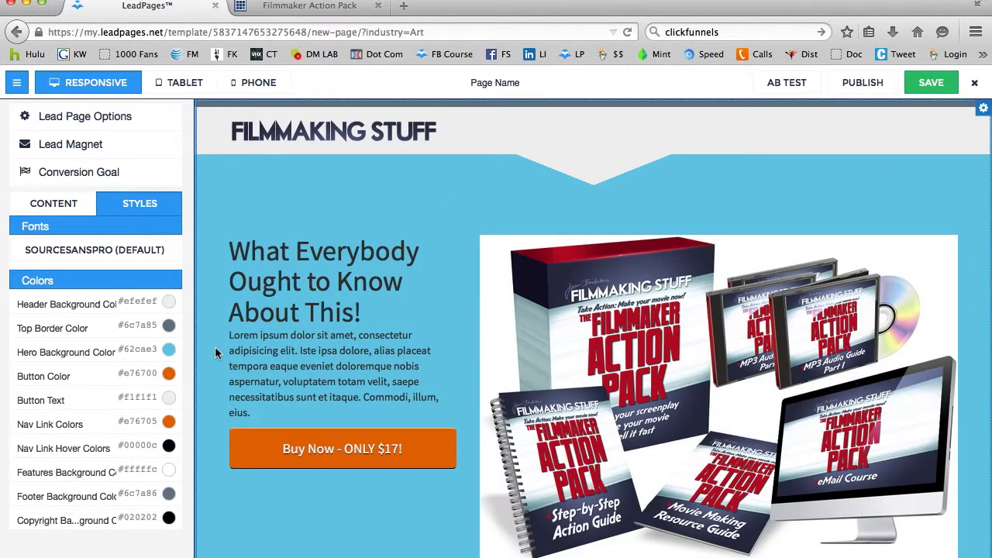
- Make the hero background white (#ffffff) and save the page
{"action": "left_click", "coordinate": [138, 349]}
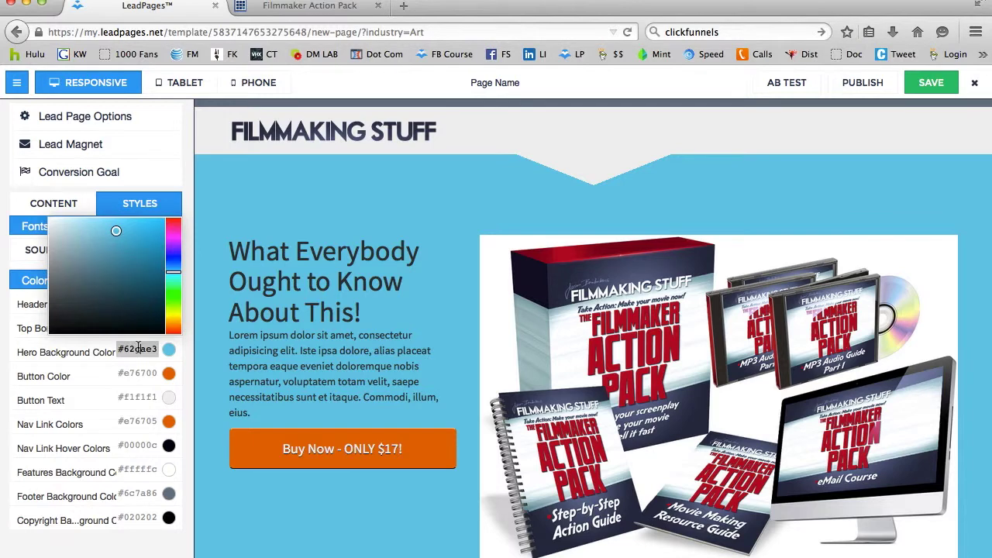
{"action": "left_click_drag", "start_coordinate": [99, 284], "coordinate": [49, 208]}
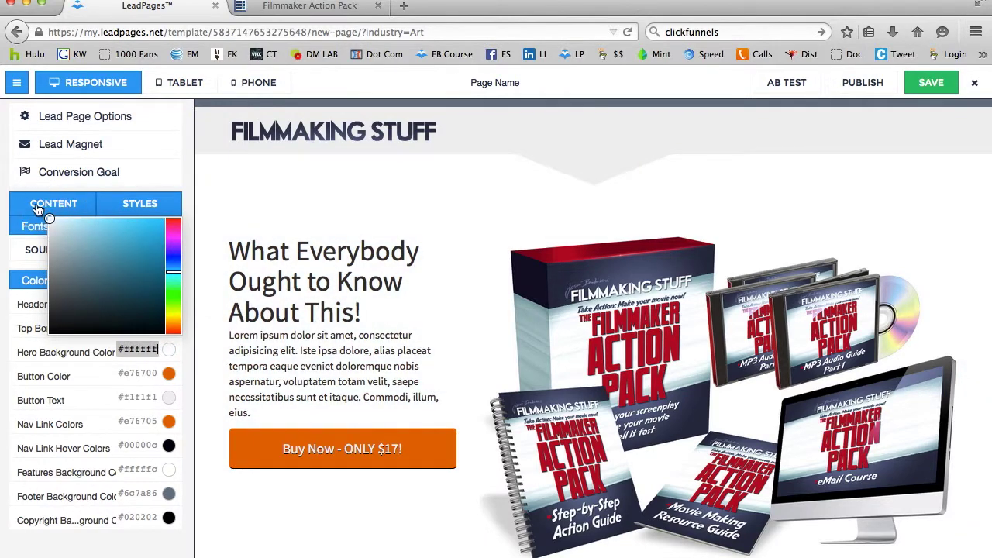
{"action": "left_click", "coordinate": [9, 250]}
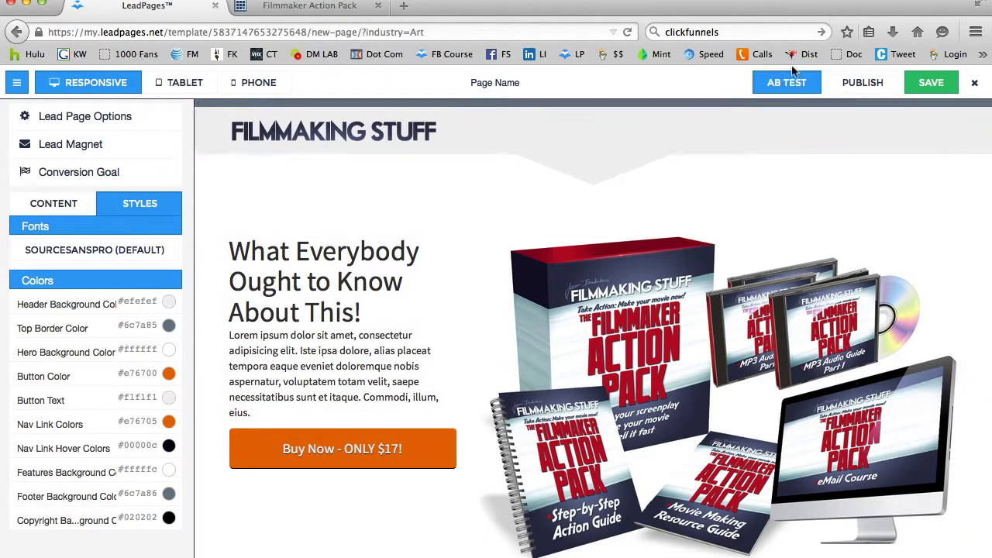
{"action": "left_click", "coordinate": [930, 83]}
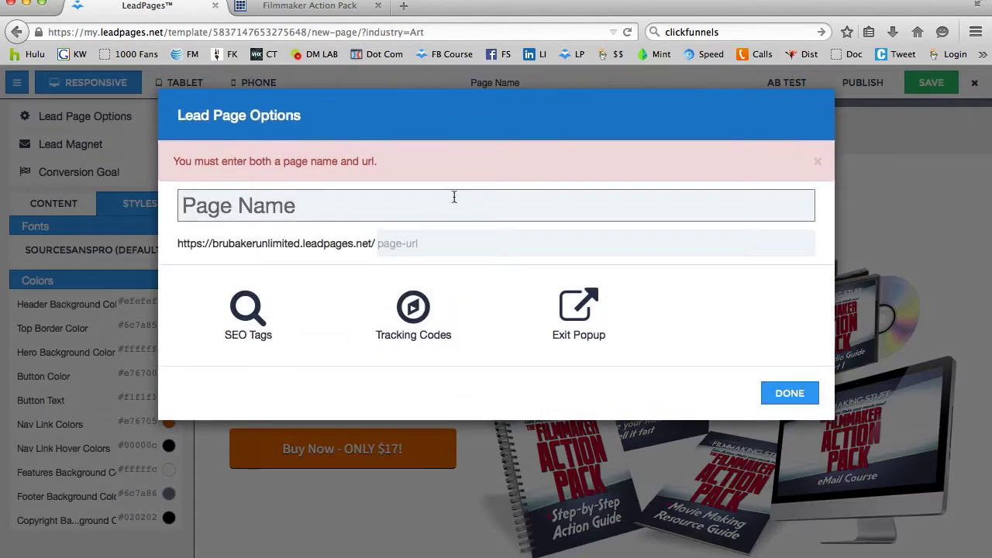
- Name the page 'Film Action Pack' in Lead Page Options
{"action": "left_click", "coordinate": [420, 207]}
{"action": "type", "text": "Acty"}
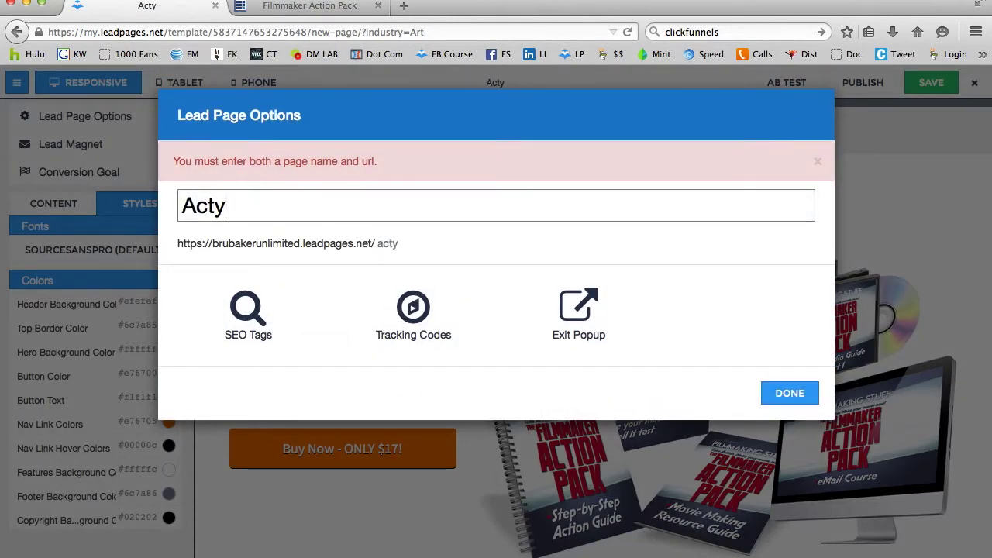
{"action": "key", "text": "BackSpace"}
{"action": "type", "text": "ion Pack"}
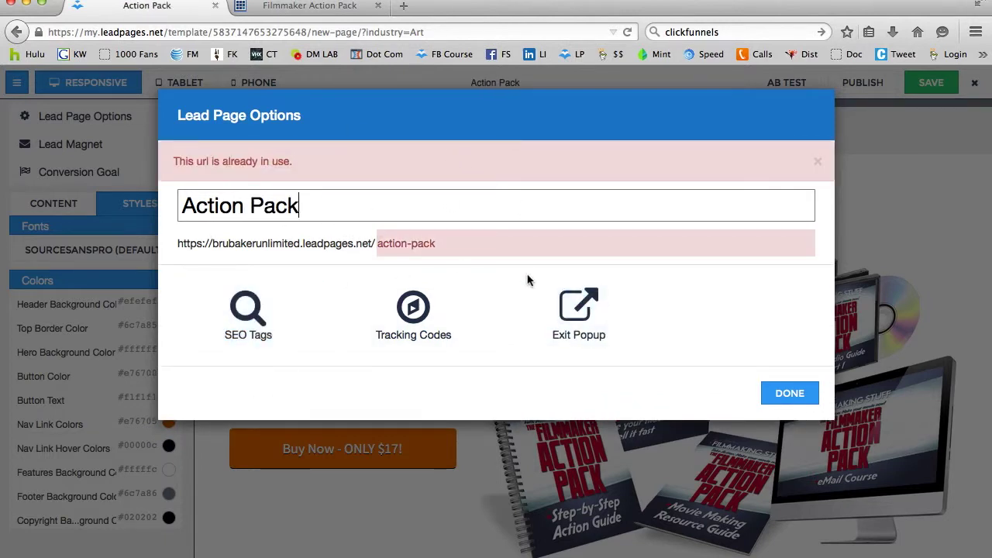
{"action": "left_click", "coordinate": [180, 206]}
{"action": "type", "text": "Fdi"}
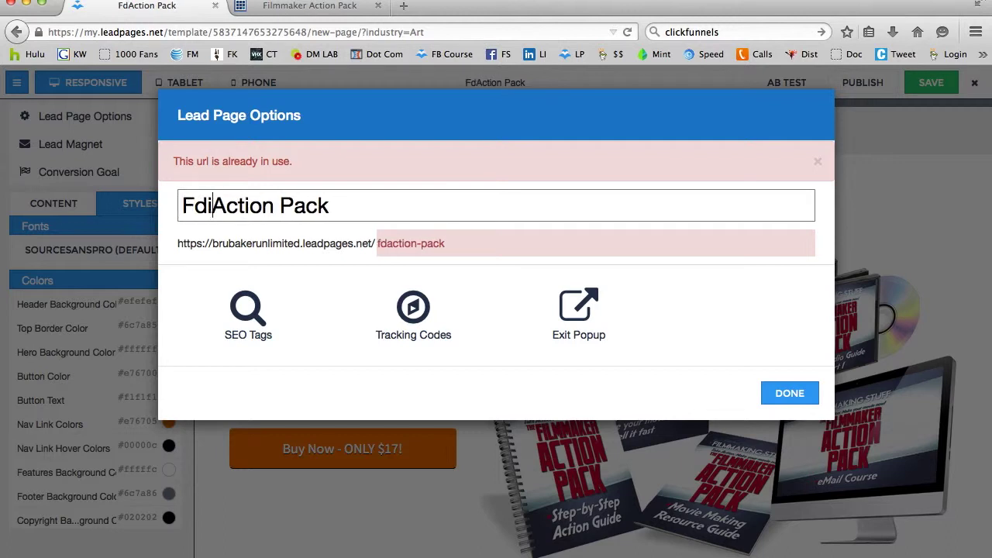
{"action": "key", "text": "BackSpace"}
{"action": "key", "text": "BackSpace"}
{"action": "type", "text": "ilm"}
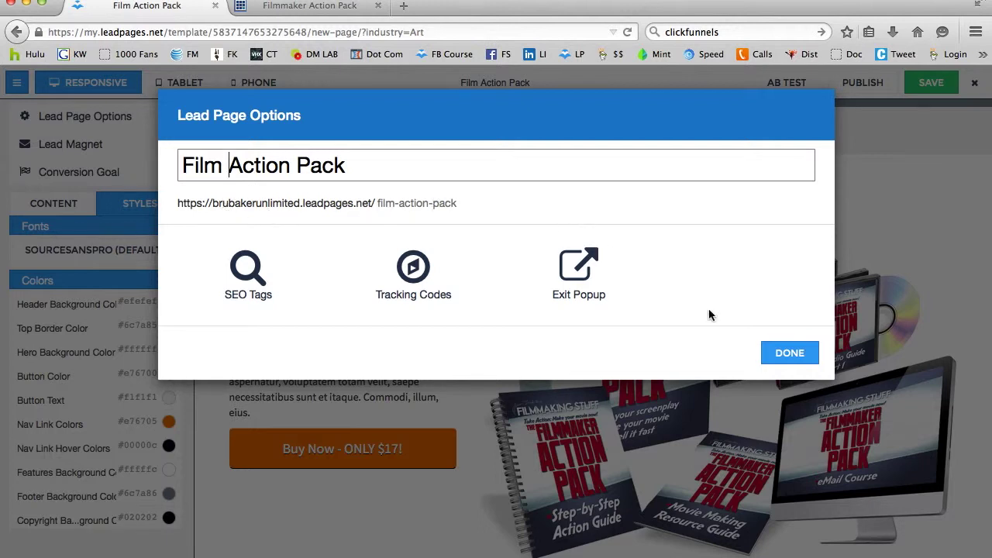
- Set the SEO page title to 'Filmmaker Action Pack' and return to the editor
{"action": "left_click", "coordinate": [258, 282]}
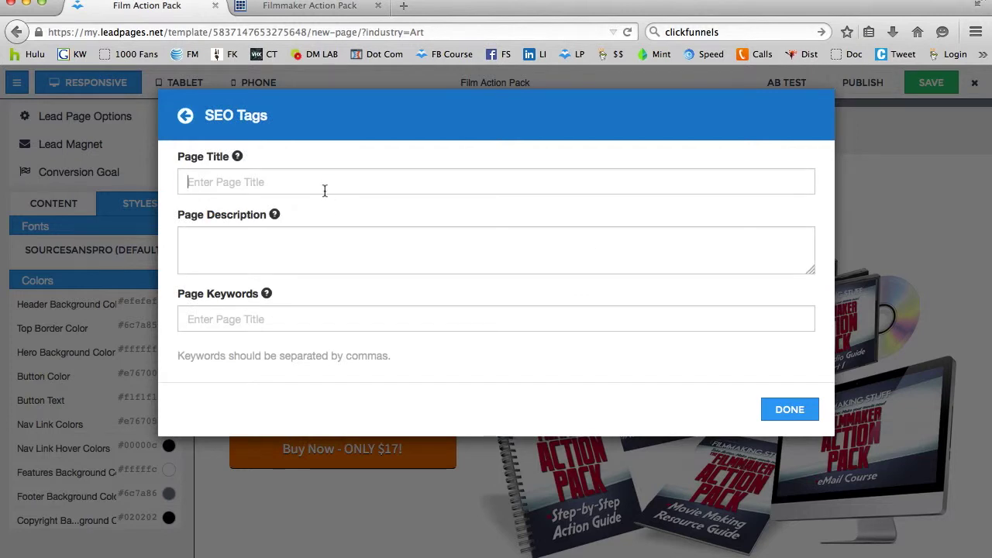
{"action": "left_click", "coordinate": [323, 191]}
{"action": "type", "text": "Filmmaker Action Pack"}
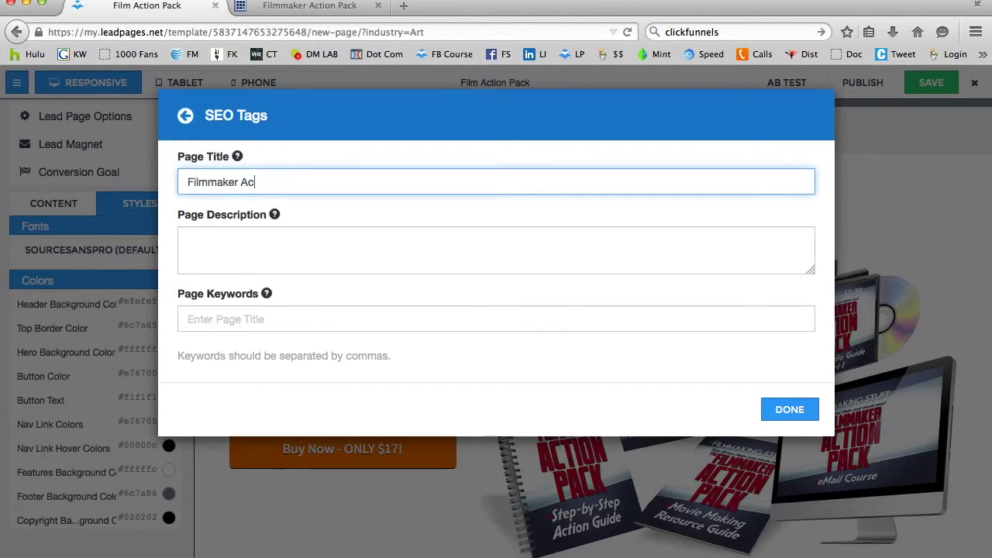
{"action": "left_click", "coordinate": [791, 411]}
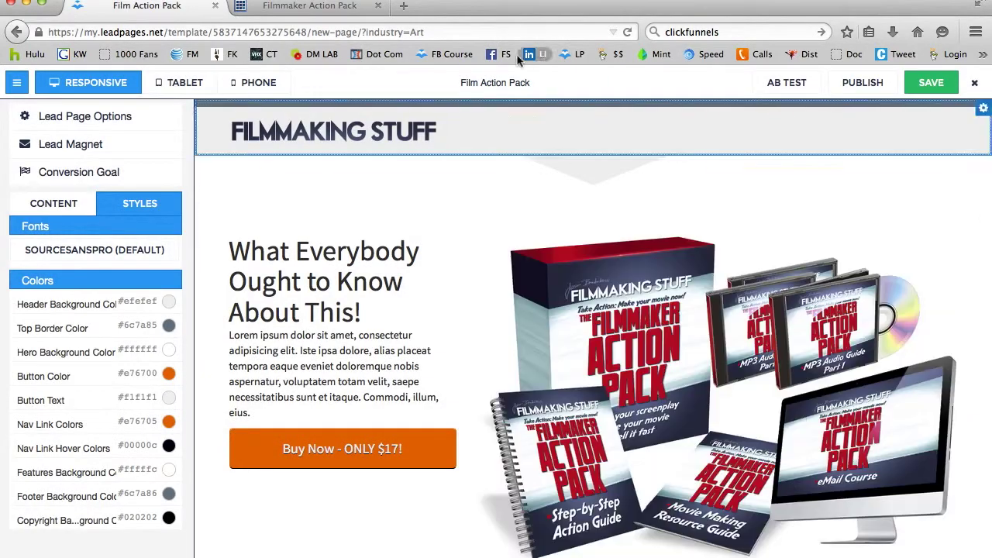
- Save the Film Action Pack page and bring up its publishing options
{"action": "left_click", "coordinate": [942, 85]}
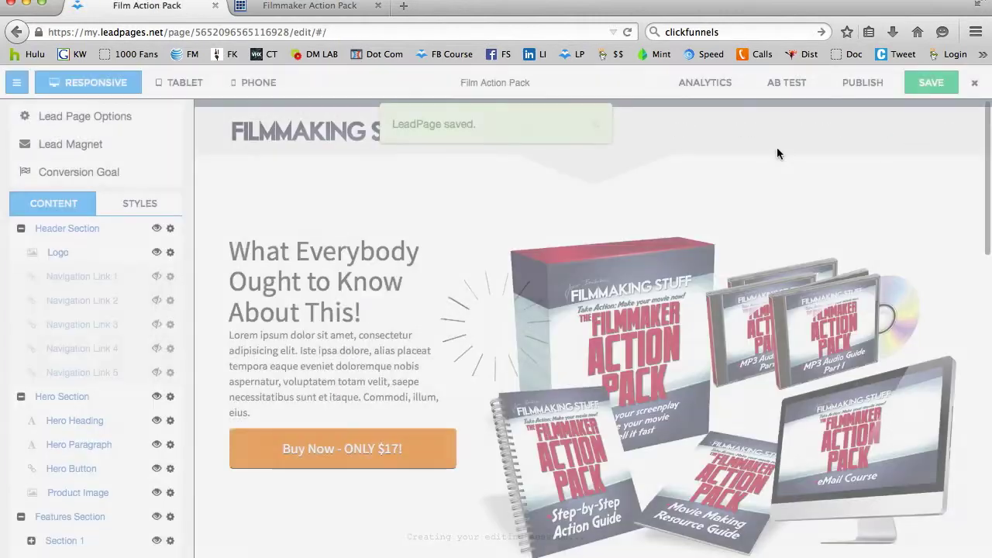
{"action": "left_click", "coordinate": [865, 83]}
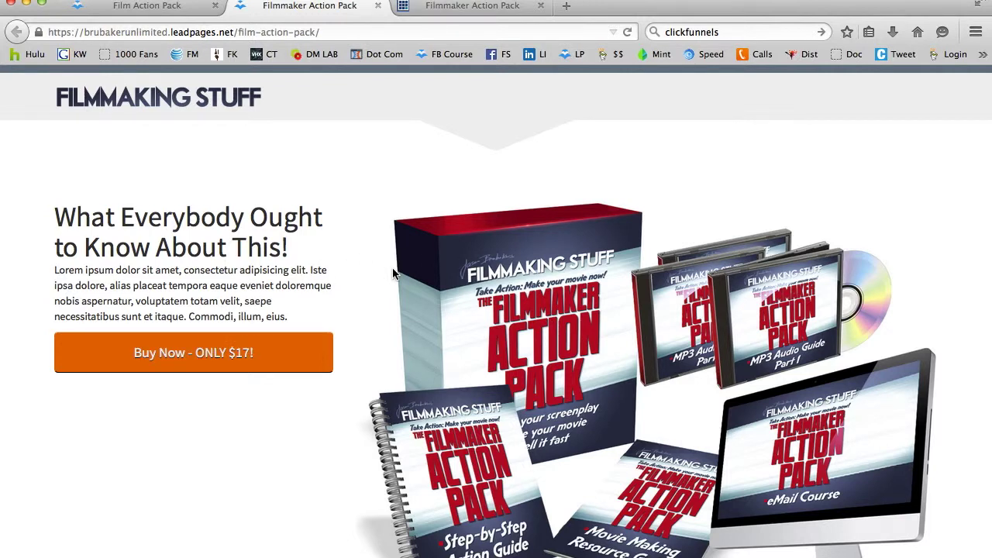
- Test the Buy Now button to confirm it opens ClickBank's $17.00 Filmmaker Action Pack order form
{"action": "left_click", "coordinate": [177, 354]}
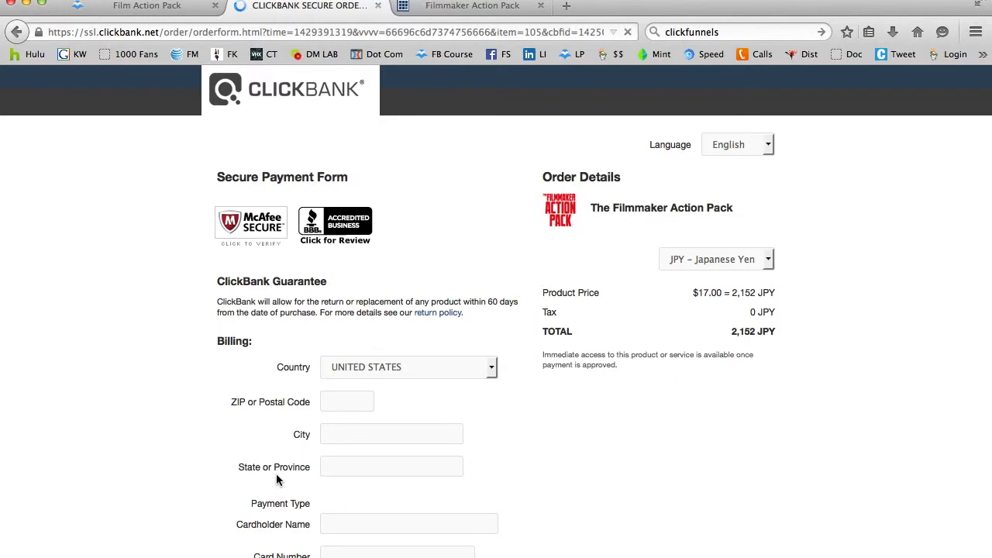
{"action": "key", "text": "ctrl+shift+Tab"}
{"action": "left_click", "coordinate": [314, 6]}
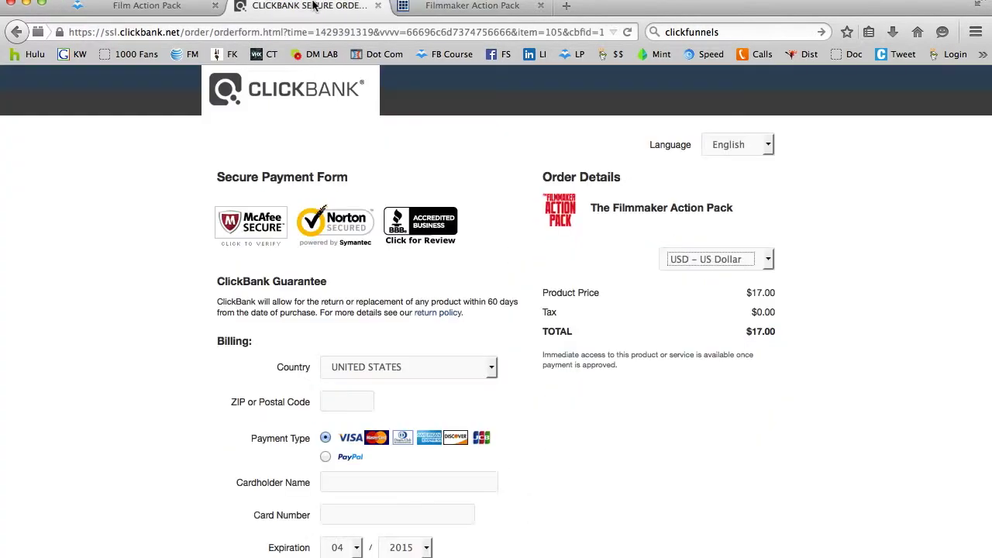
{"action": "left_click", "coordinate": [15, 32]}
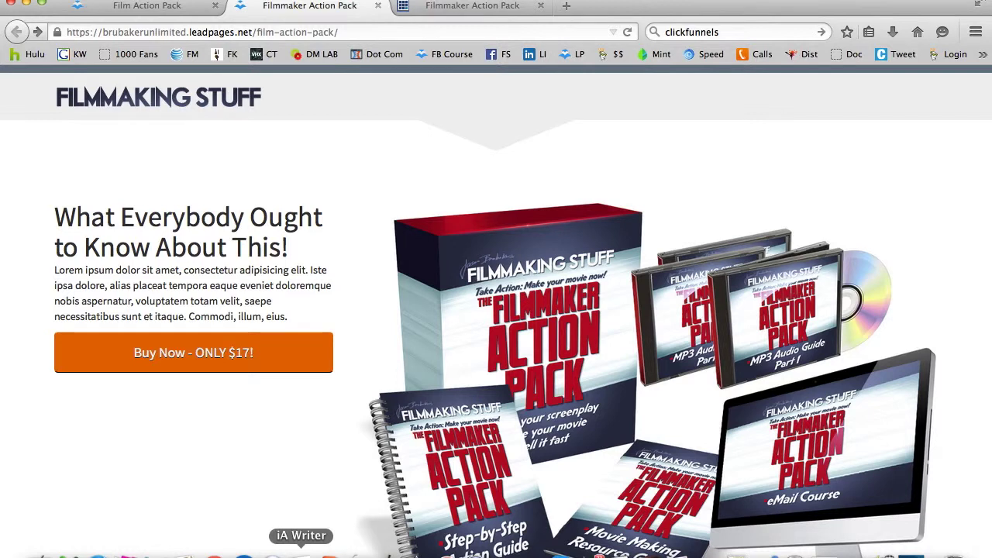
- Switch to the iA Writer notes and add a blank line after the 'Lead Pages' entry
{"action": "left_click", "coordinate": [300, 552]}
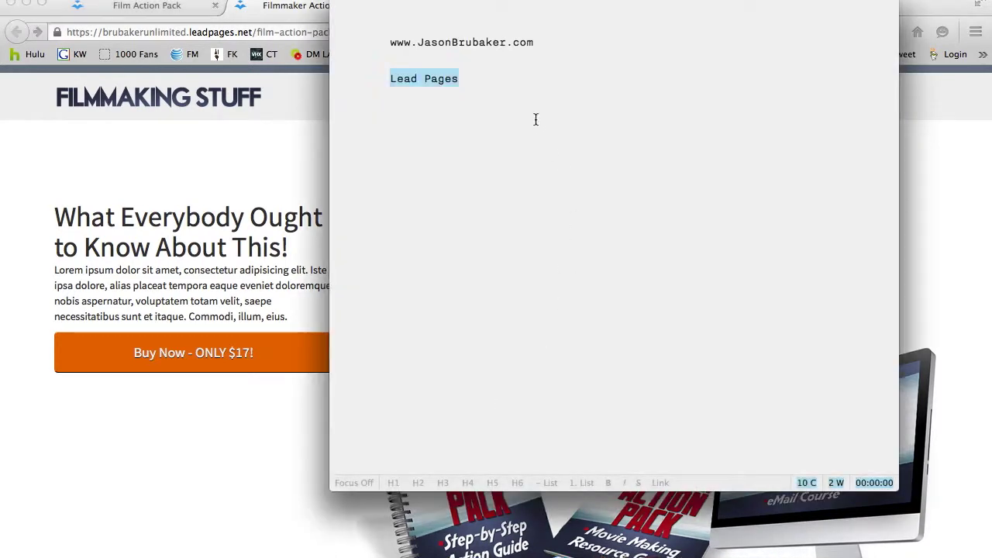
{"action": "left_click", "coordinate": [543, 83]}
{"action": "key", "text": "Return"}
{"action": "key", "text": "Return"}
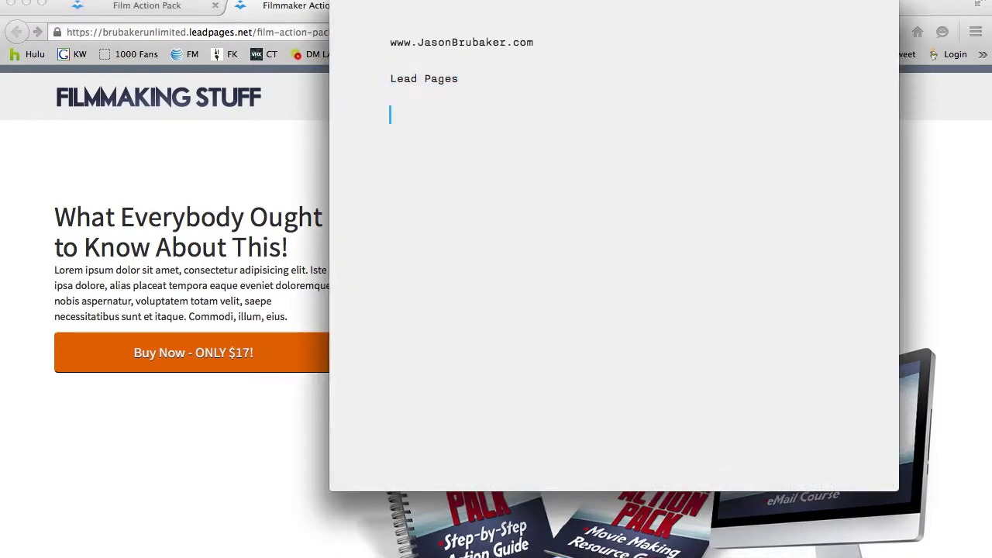